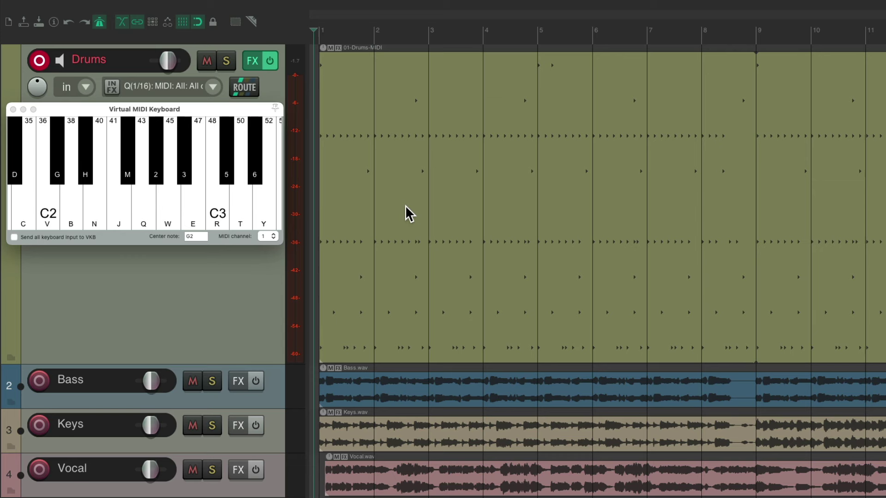
- Play the project from bar 1 into bar 9 and stop playback
{"action": "key", "text": "space"}
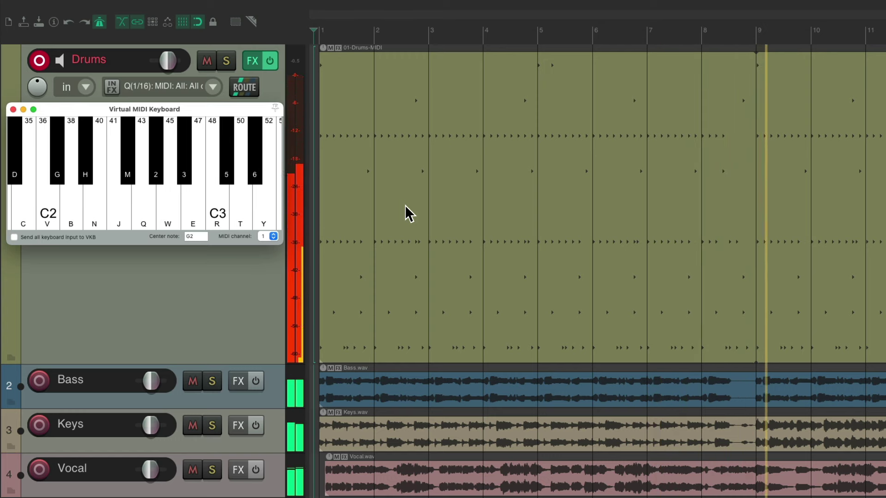
{"action": "key", "text": "space"}
{"action": "left_click", "coordinate": [405, 214]}
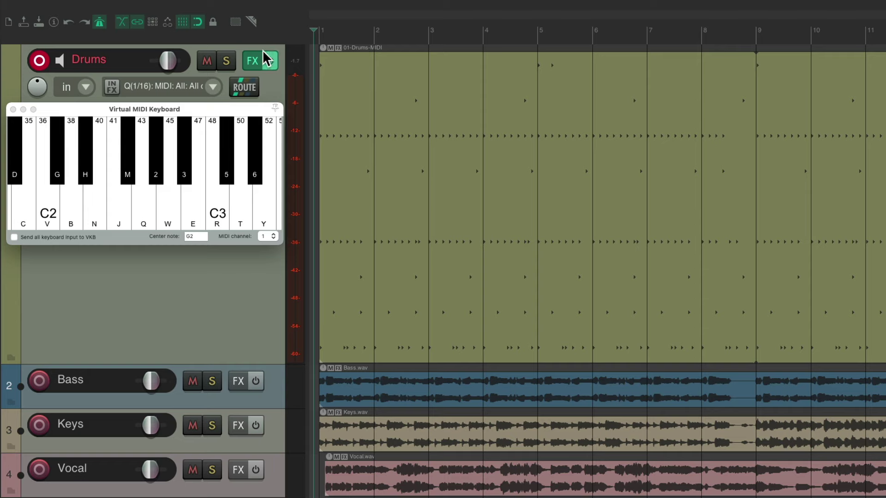
- Open the Drums track's effects chain and audition each drum sampler from Kick to Splash, checking its sample and note assignment
{"action": "left_click", "coordinate": [253, 63]}
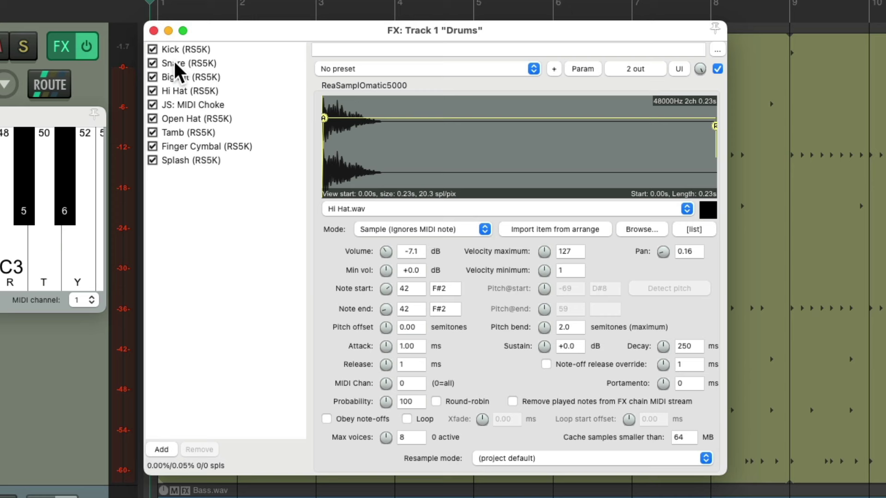
{"action": "left_click", "coordinate": [238, 50]}
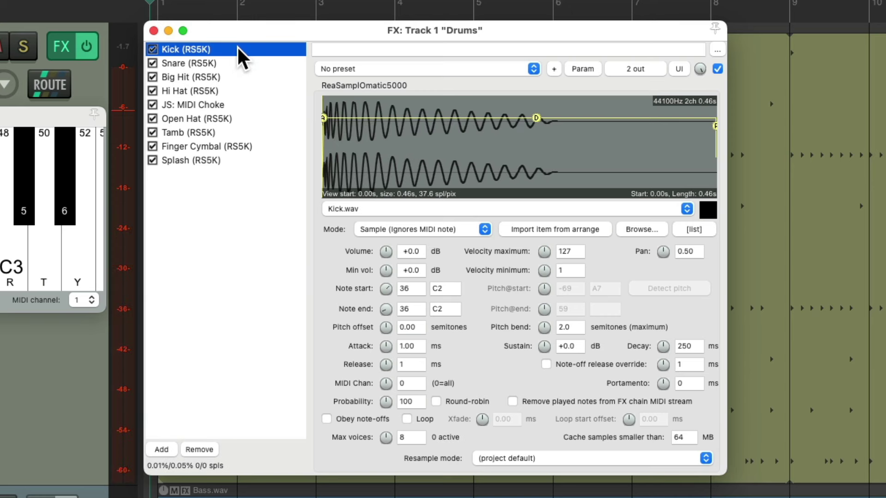
{"action": "left_click", "coordinate": [238, 64]}
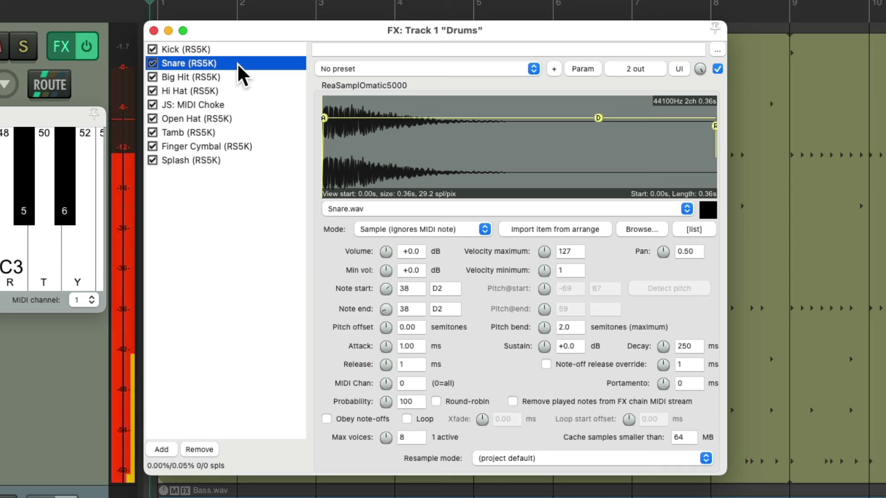
{"action": "left_click", "coordinate": [239, 77]}
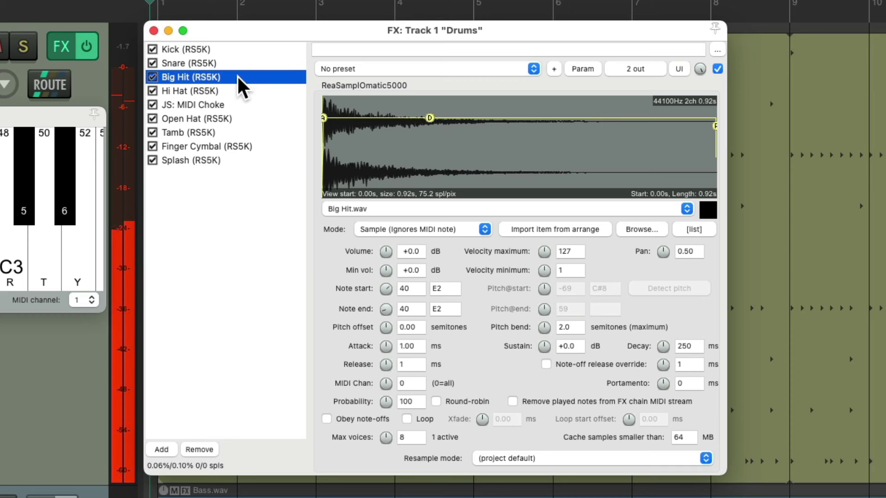
{"action": "left_click", "coordinate": [238, 91]}
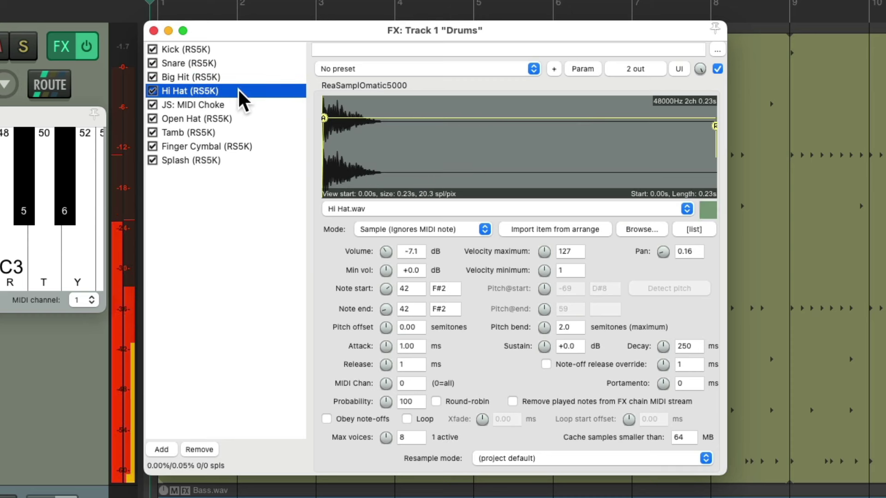
{"action": "left_click", "coordinate": [243, 120]}
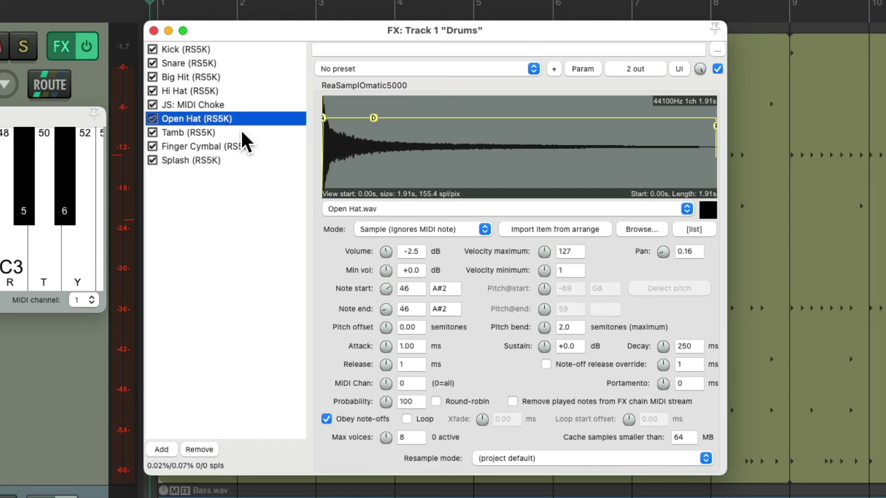
{"action": "left_click", "coordinate": [244, 132]}
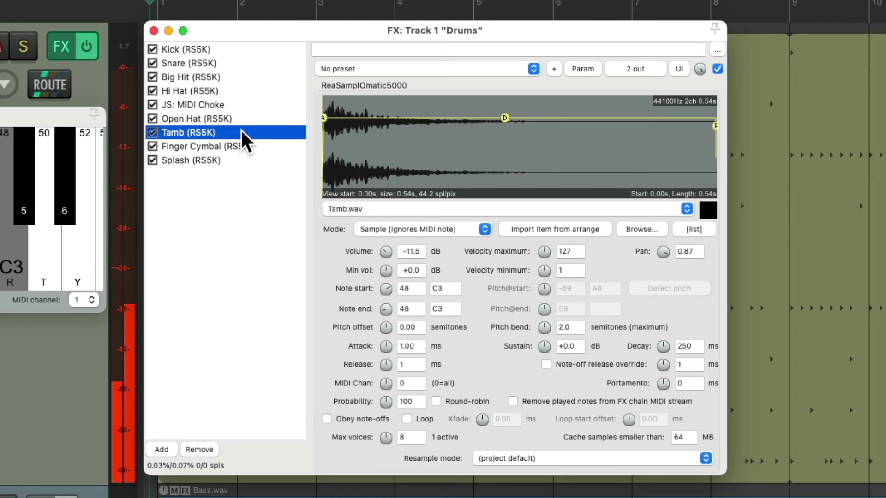
{"action": "left_click", "coordinate": [262, 147]}
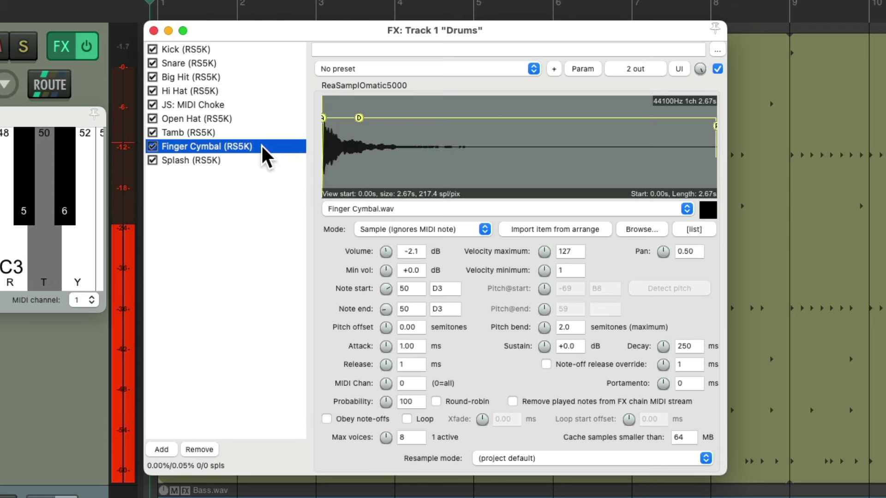
{"action": "left_click", "coordinate": [243, 160]}
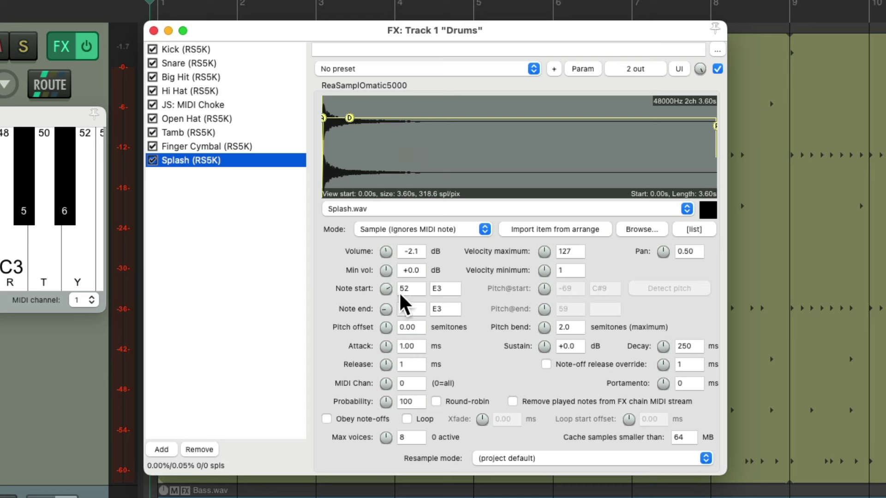
{"action": "left_click", "coordinate": [289, 50]}
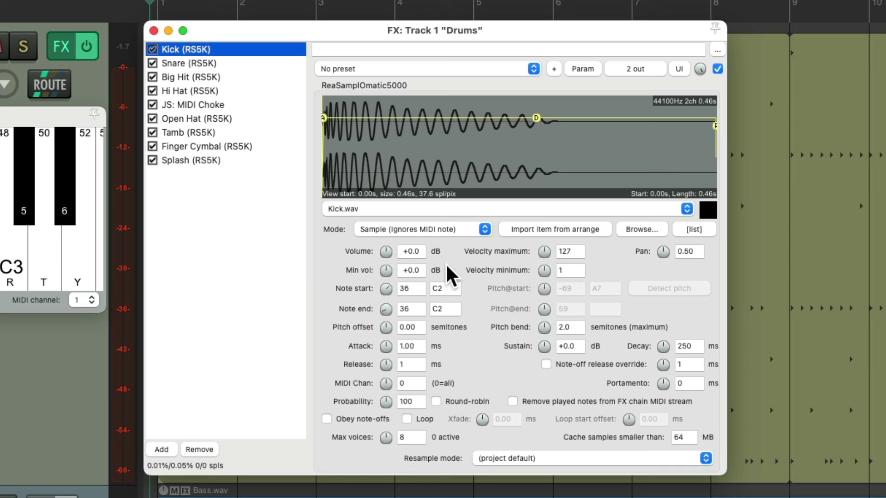
- Try expanding the track to 14 channels in the Snare sampler's output pin connector, and restore it to 2 channels
{"action": "left_click", "coordinate": [254, 63]}
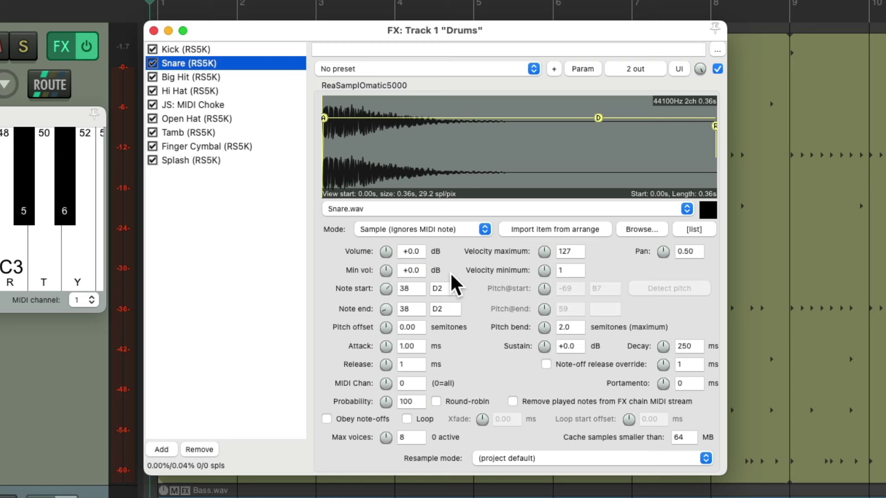
{"action": "left_click", "coordinate": [639, 69]}
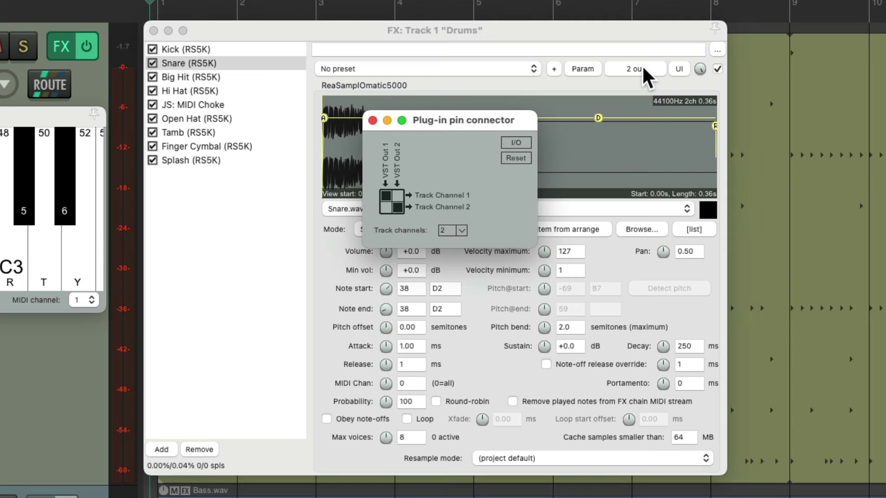
{"action": "left_click", "coordinate": [461, 231]}
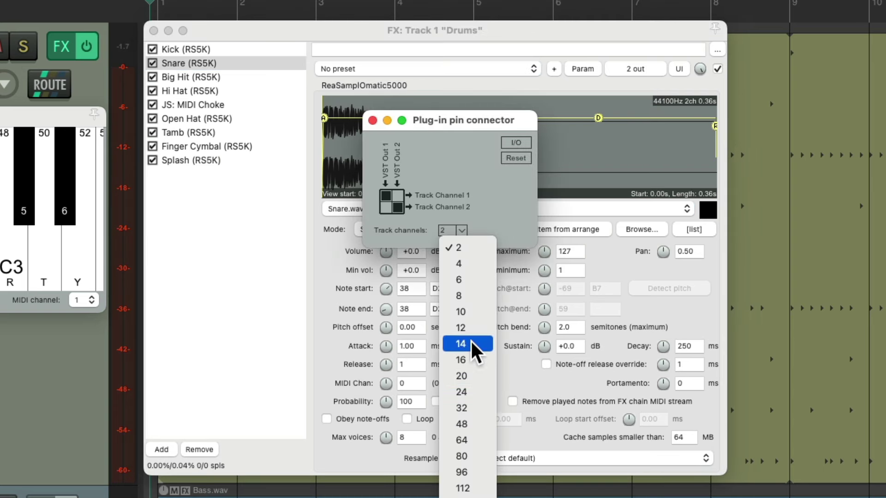
{"action": "left_click", "coordinate": [480, 349]}
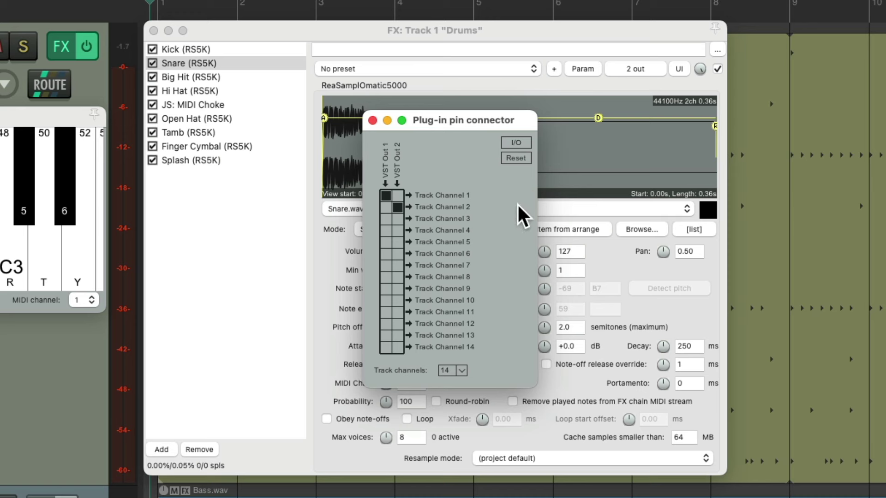
{"action": "left_click", "coordinate": [461, 370]}
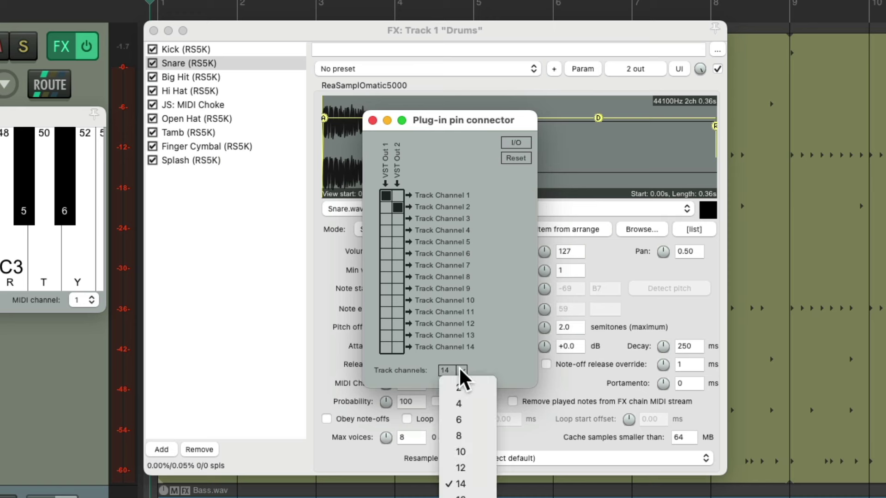
{"action": "left_click", "coordinate": [464, 387]}
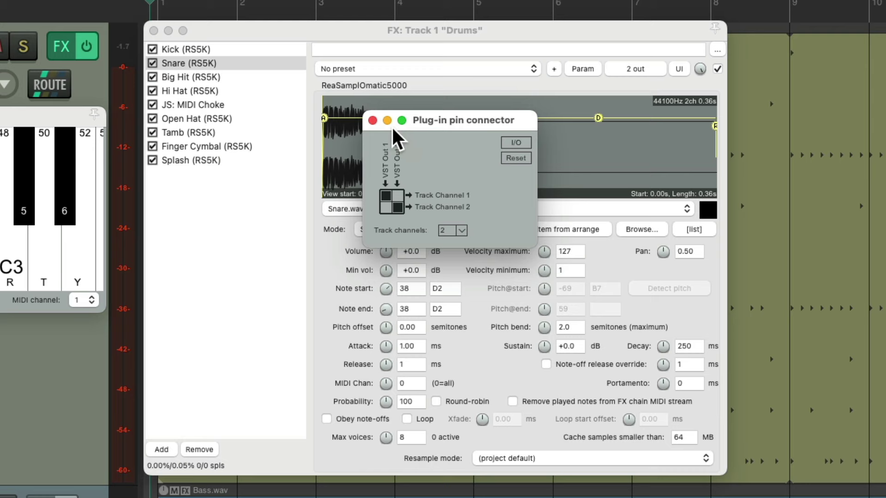
{"action": "left_click", "coordinate": [371, 120]}
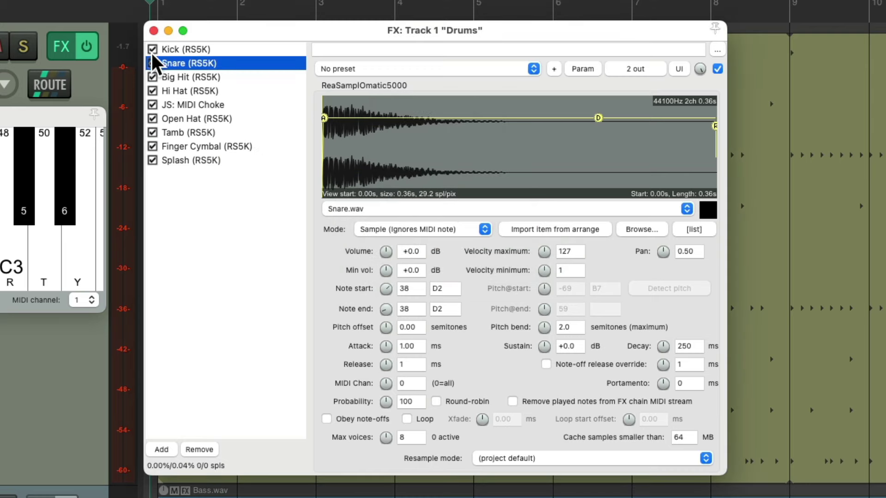
- Close the virtual MIDI keyboard and reopen the Drums track's effects chain
{"action": "left_click", "coordinate": [153, 30]}
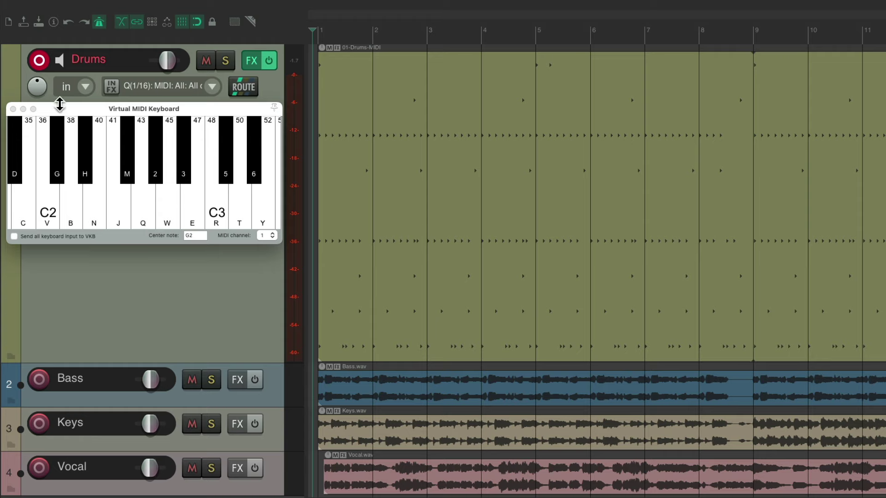
{"action": "left_click", "coordinate": [13, 108]}
{"action": "left_click", "coordinate": [257, 64]}
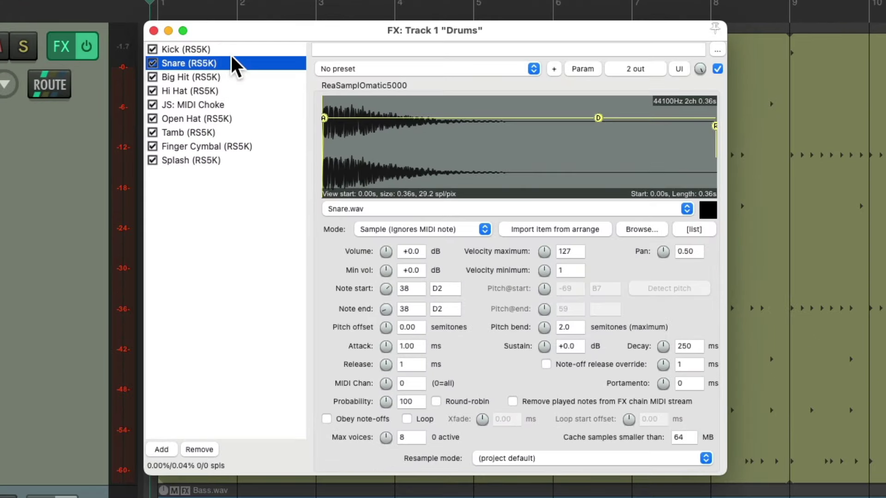
- Check the Kick, Snare and Big Hit samplers, and centre the pan of the Hi Hat and Open Hat samplers at 0.50
{"action": "left_click", "coordinate": [249, 49]}
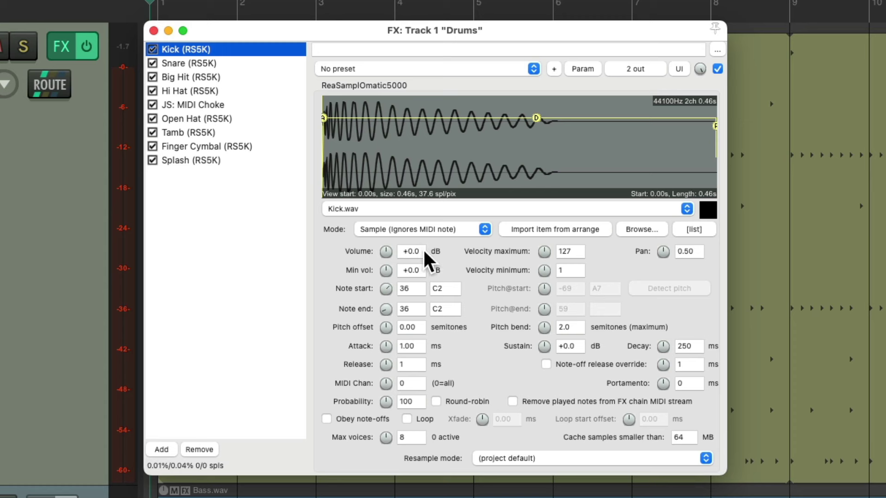
{"action": "left_click", "coordinate": [243, 64]}
{"action": "left_click", "coordinate": [261, 77]}
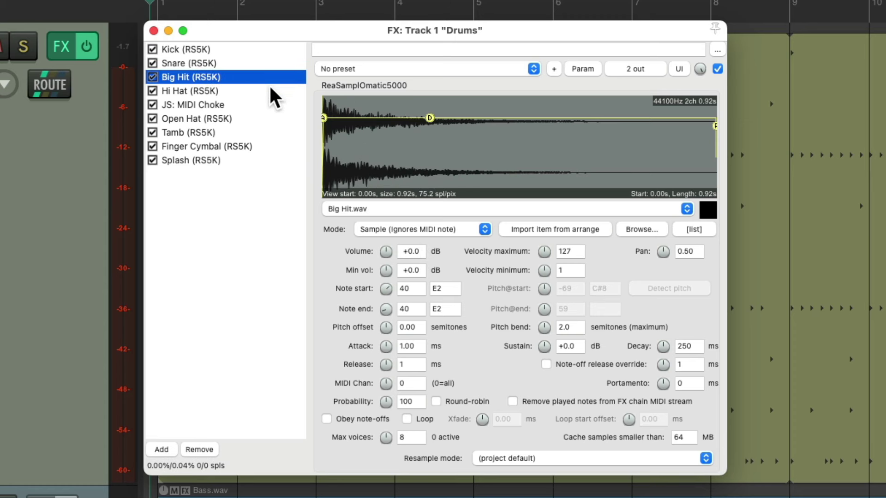
{"action": "left_click", "coordinate": [266, 91]}
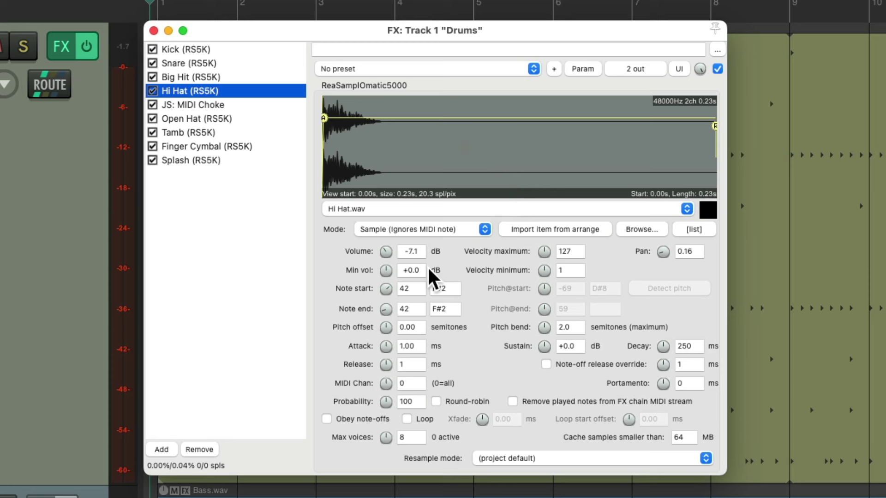
{"action": "double_click", "coordinate": [664, 255]}
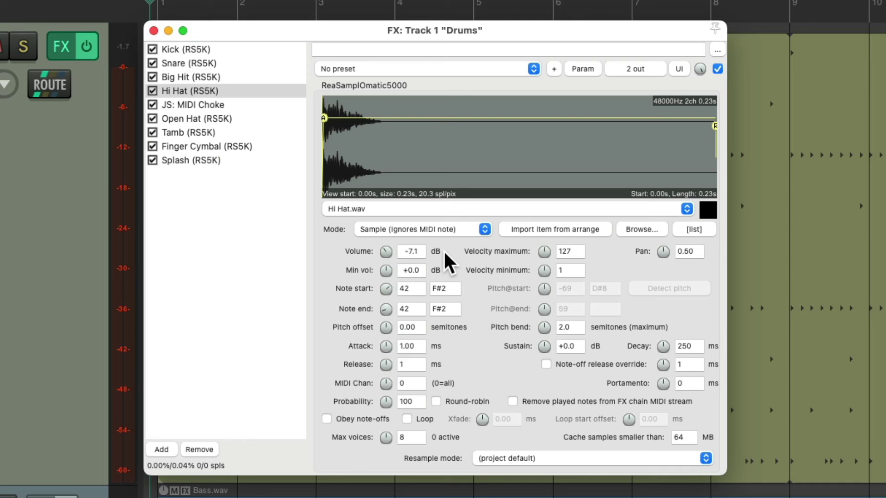
{"action": "left_click", "coordinate": [257, 119]}
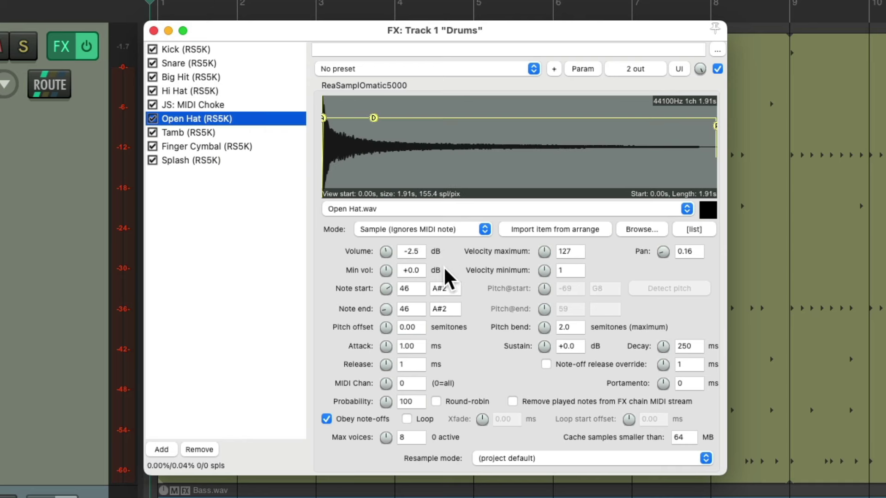
{"action": "double_click", "coordinate": [664, 256]}
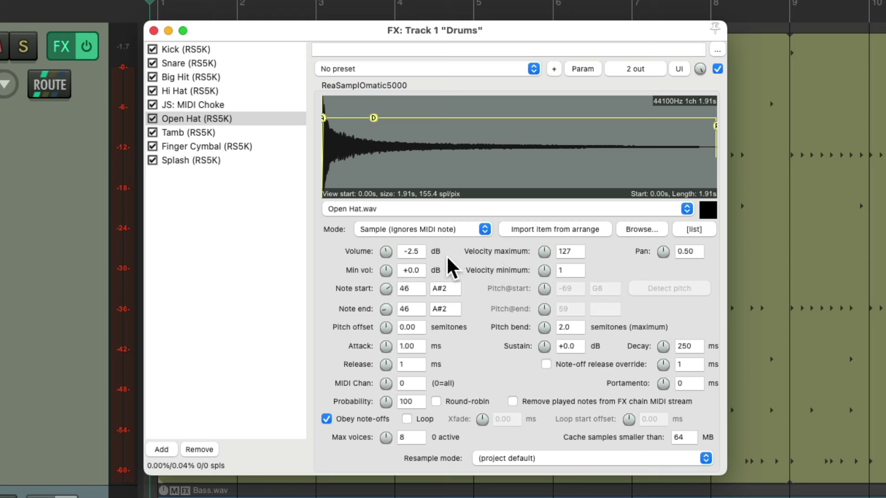
- Reset the Tamb sampler's volume to +0.0 dB and its pan to 0.50
{"action": "left_click", "coordinate": [229, 131]}
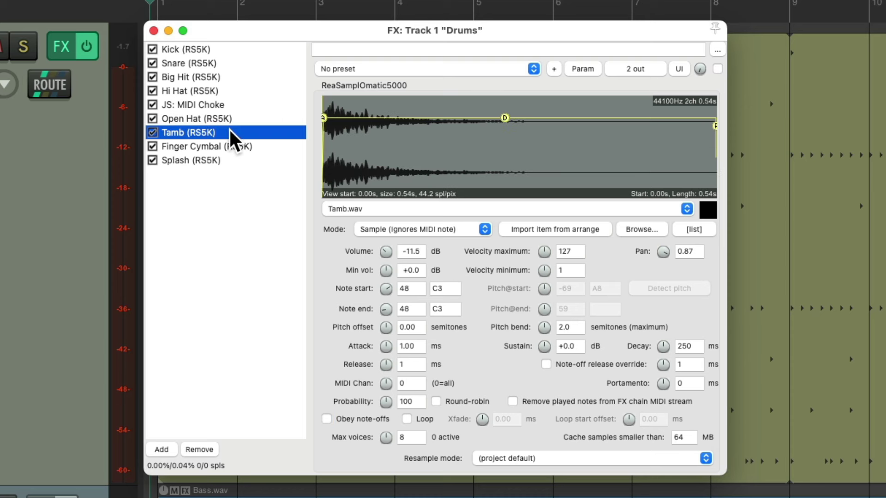
{"action": "double_click", "coordinate": [387, 255]}
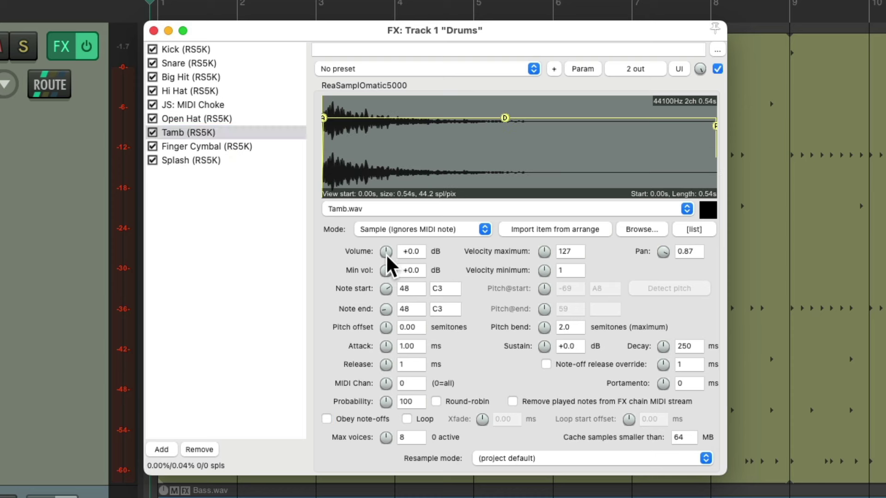
{"action": "double_click", "coordinate": [663, 253]}
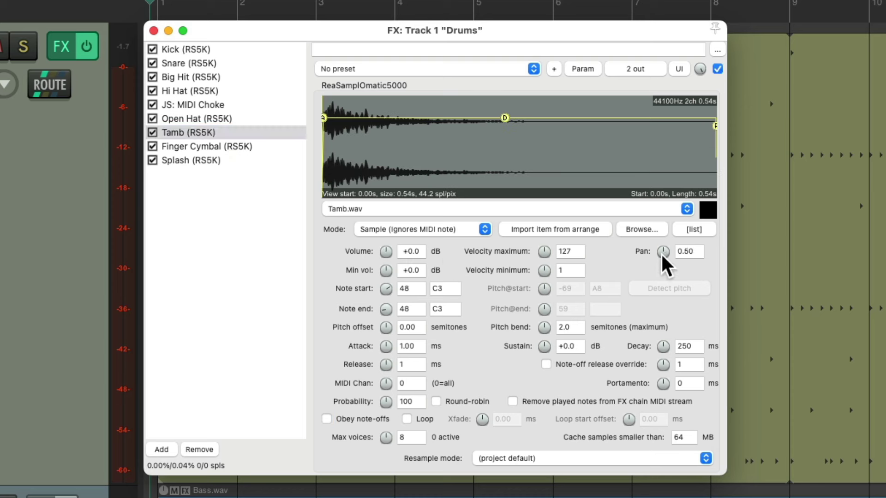
- Reset the volume of the Finger Cymbal and Splash samplers to +0.0 dB
{"action": "left_click", "coordinate": [283, 147]}
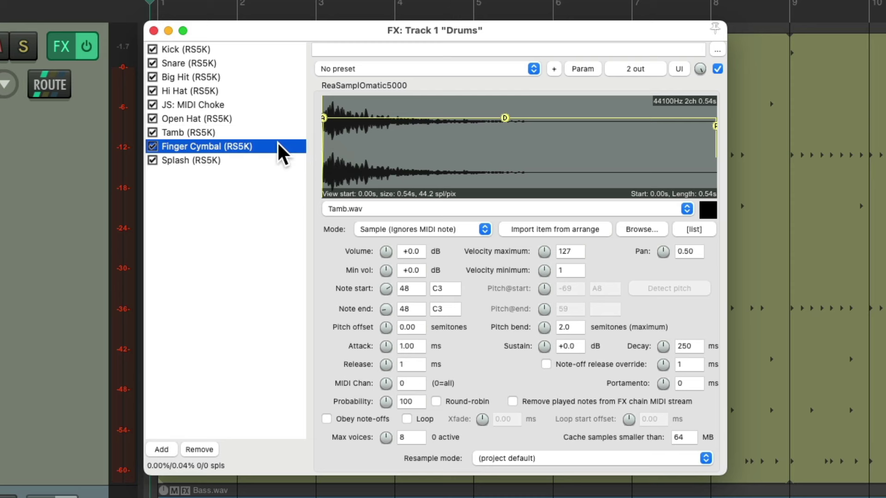
{"action": "double_click", "coordinate": [387, 252]}
{"action": "left_click", "coordinate": [253, 162]}
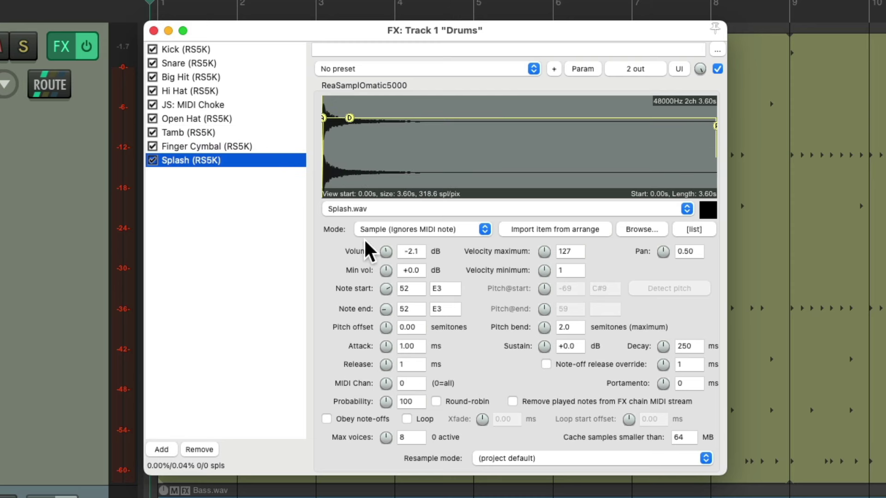
{"action": "double_click", "coordinate": [386, 252]}
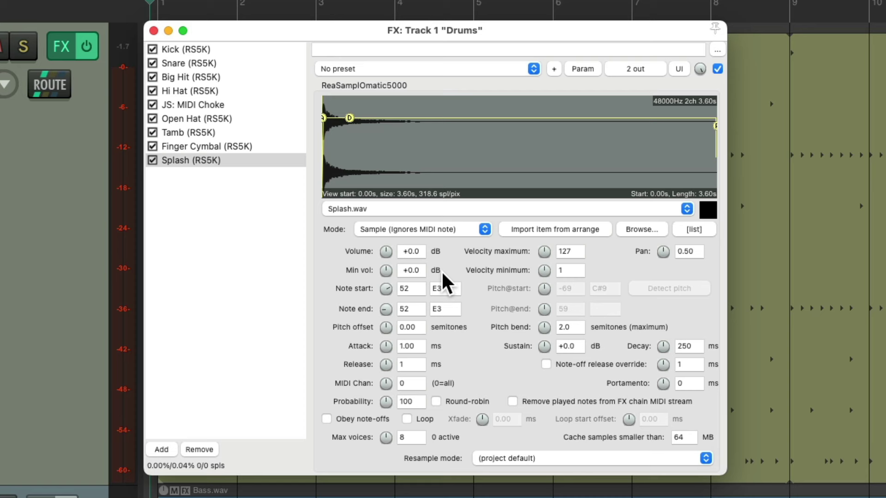
- Review every sampler in the Drums effects chain, including the Hi Hat, MIDI Choke and Open Hat group, and close the chain
{"action": "left_click", "coordinate": [248, 49]}
{"action": "left_click", "coordinate": [248, 63]}
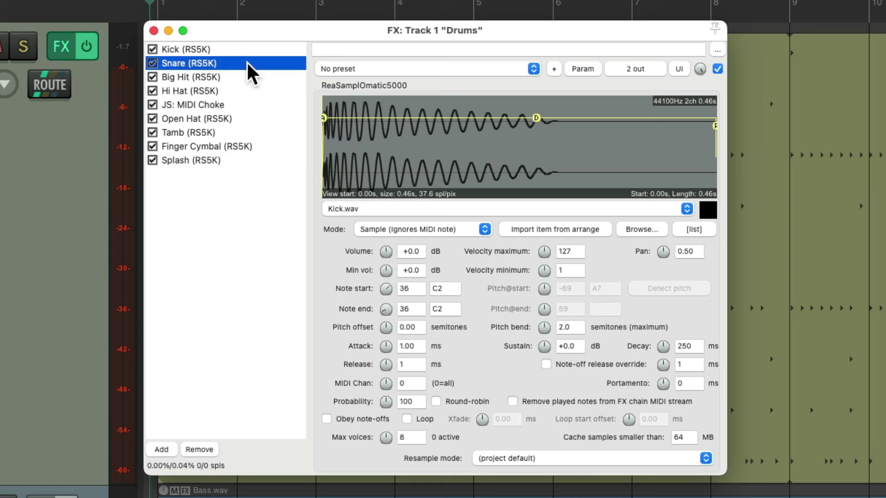
{"action": "left_click", "coordinate": [248, 77]}
{"action": "left_click", "coordinate": [249, 91]}
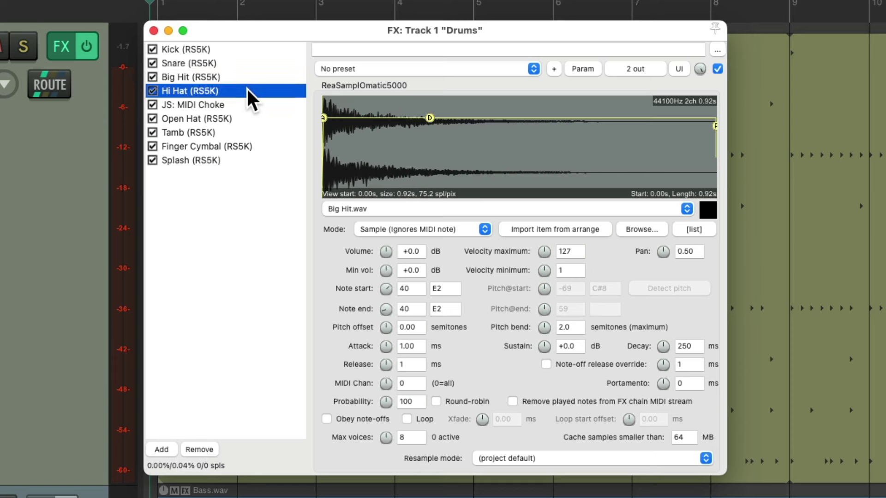
{"action": "left_click", "coordinate": [258, 120], "text": "shift"}
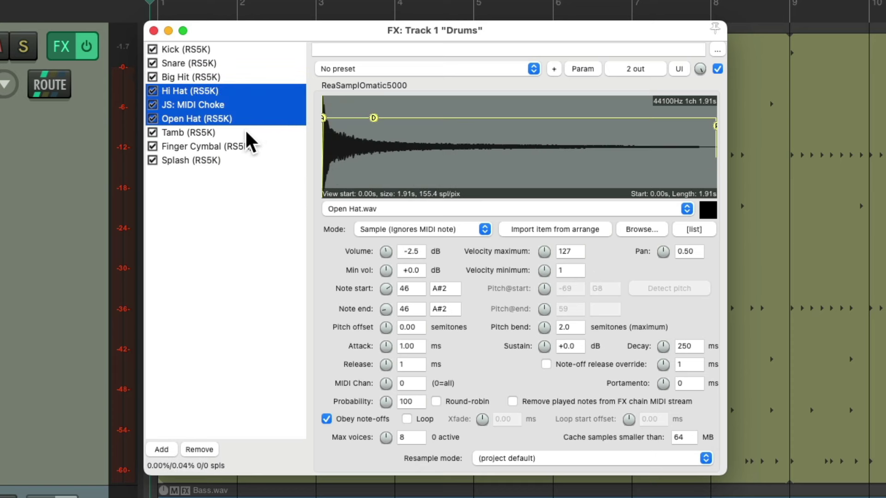
{"action": "left_click", "coordinate": [257, 133]}
{"action": "left_click", "coordinate": [256, 146]}
{"action": "left_click", "coordinate": [245, 160]}
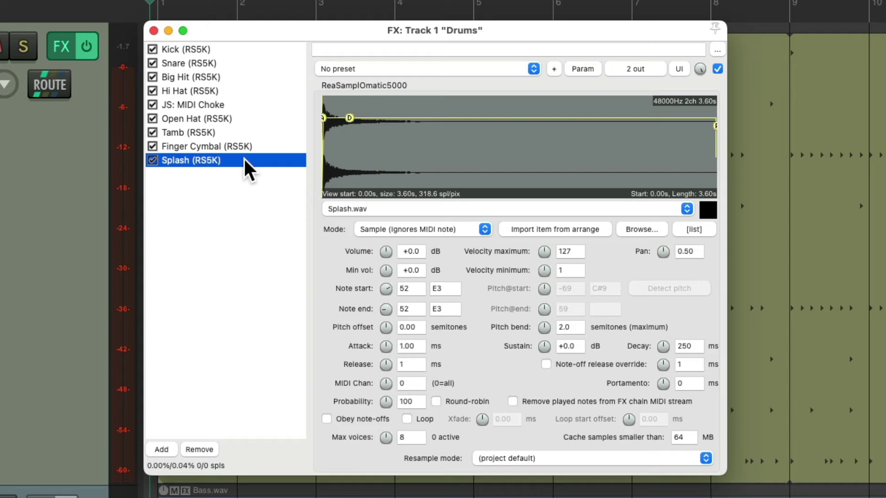
{"action": "left_click", "coordinate": [245, 181]}
{"action": "left_click", "coordinate": [154, 30]}
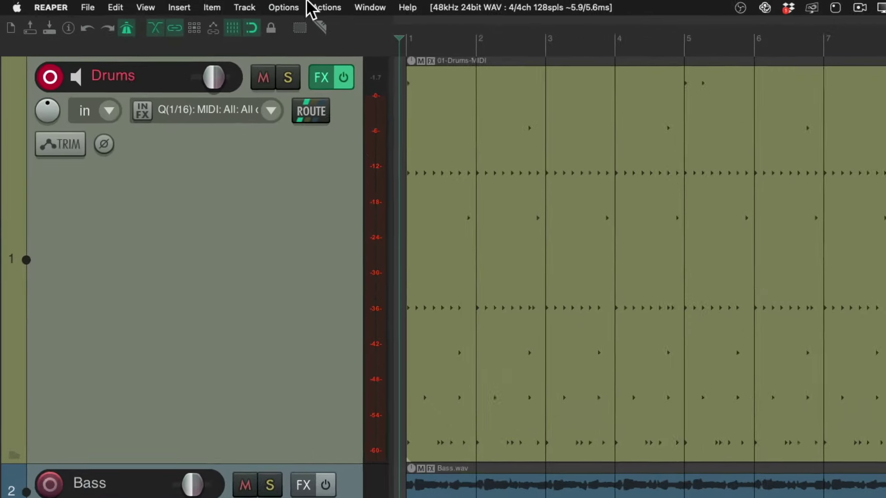
- Insert 7 new tracks directly after the Drums track
{"action": "left_click", "coordinate": [180, 7]}
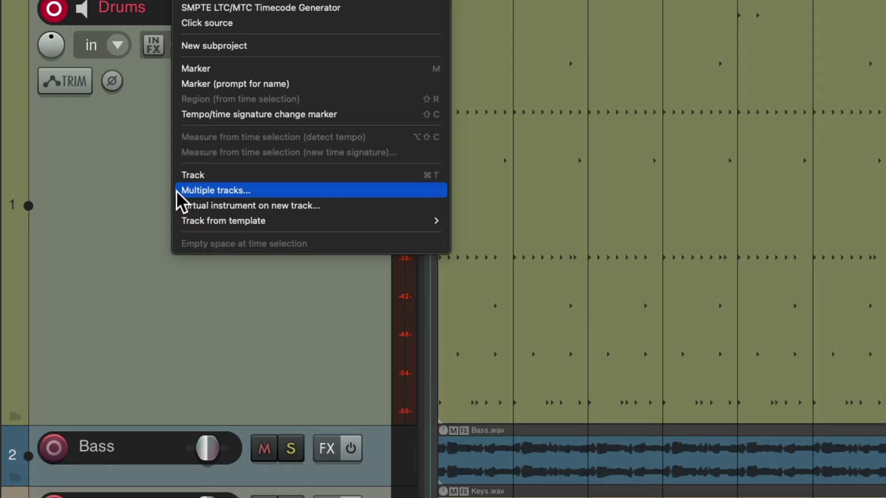
{"action": "left_click", "coordinate": [177, 192]}
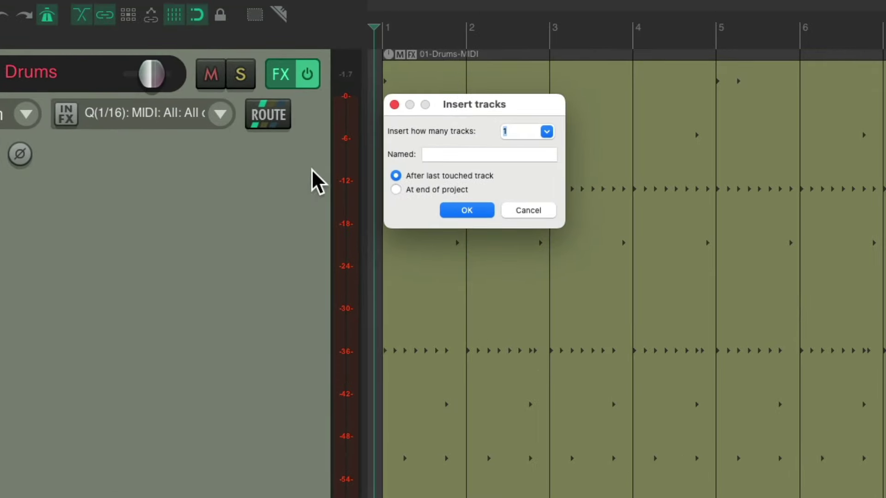
{"action": "type", "text": "7"}
{"action": "key", "text": "Return"}
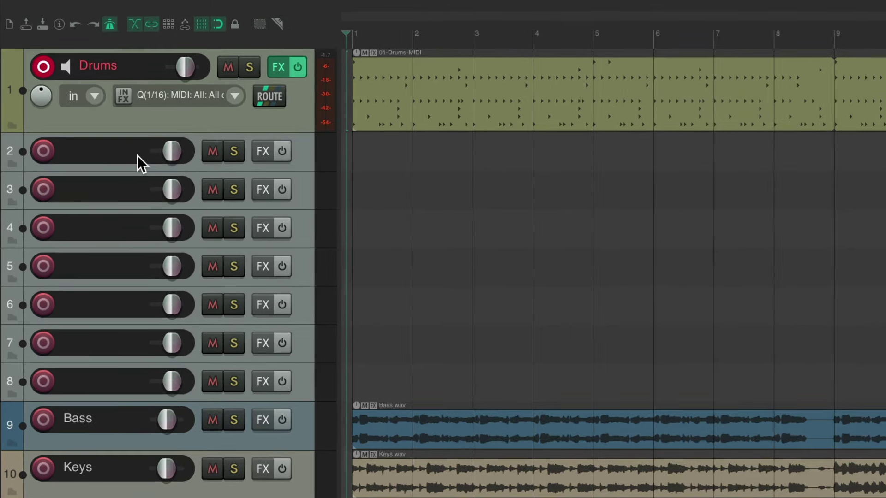
- Name the first three new tracks Kick, Snare and Big Hit
{"action": "double_click", "coordinate": [125, 137]}
{"action": "type", "text": "Kick"}
{"action": "key", "text": "Tab"}
{"action": "type", "text": "Snare"}
{"action": "key", "text": "Tab"}
{"action": "type", "text": "Big Hit"}
{"action": "key", "text": "Tab"}
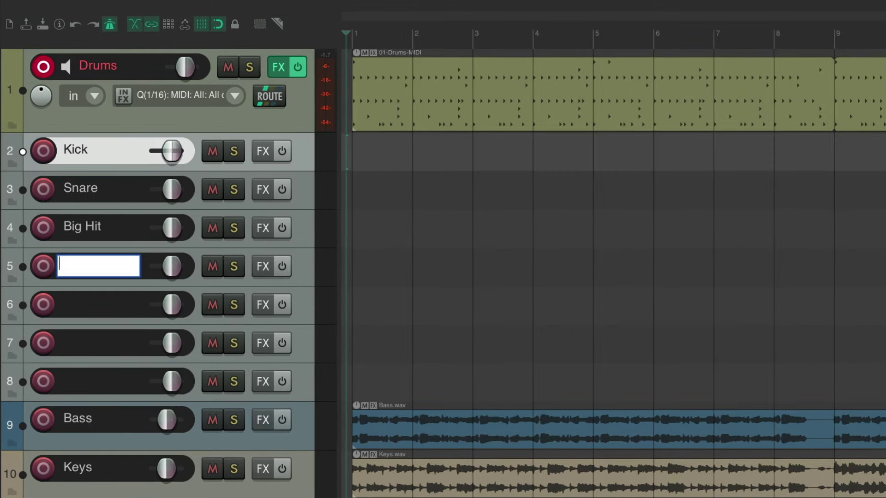
- Name the remaining four new tracks Hi Hat, Tamb, Finger Cym and Splash
{"action": "type", "text": "Hi Hat"}
{"action": "key", "text": "Tab"}
{"action": "type", "text": "Tamb"}
{"action": "key", "text": "Tab"}
{"action": "type", "text": "Finger Cym"}
{"action": "key", "text": "Tab"}
{"action": "type", "text": "Splash"}
{"action": "key", "text": "Return"}
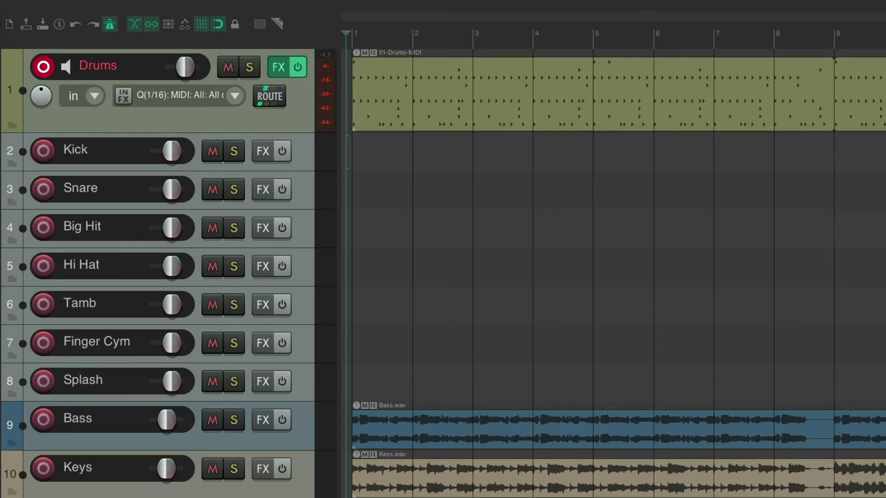
- Open the Drums effects chain and move its Kick sampler onto the Kick track, leaving no copy on Drums
{"action": "left_click", "coordinate": [281, 67]}
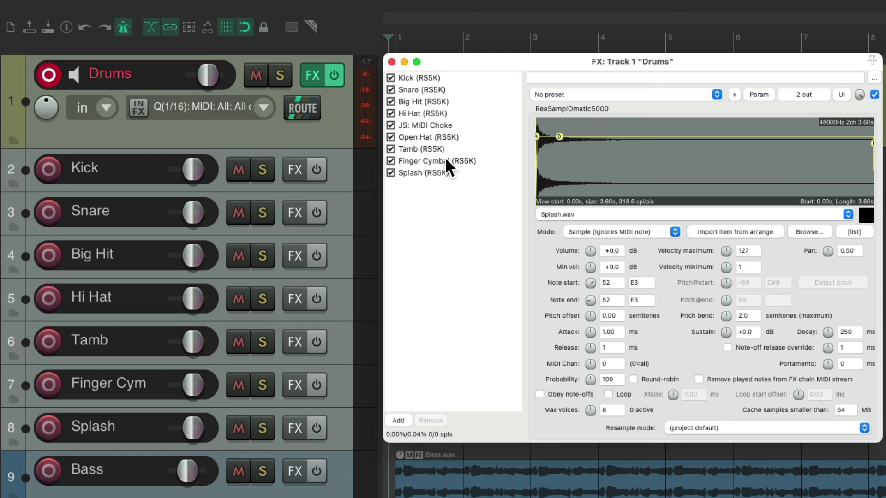
{"action": "left_click_drag", "start_coordinate": [460, 76], "coordinate": [333, 169]}
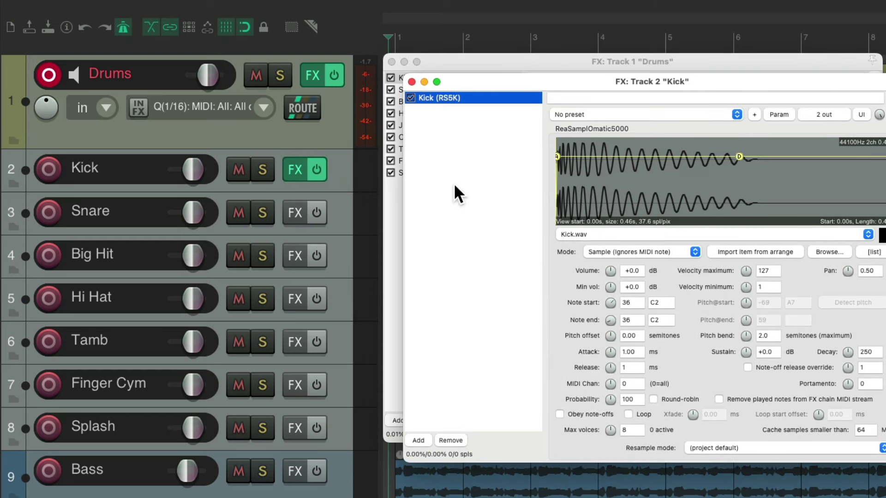
{"action": "key", "text": "super+z"}
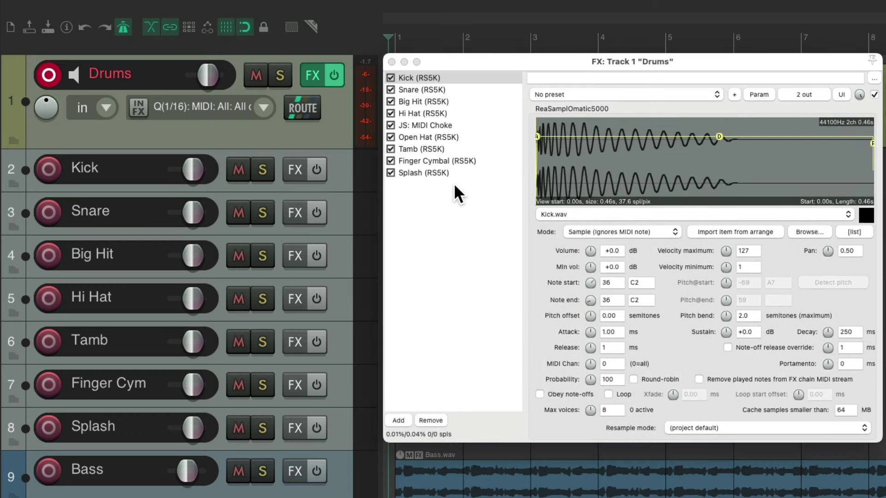
{"action": "left_click", "coordinate": [462, 80]}
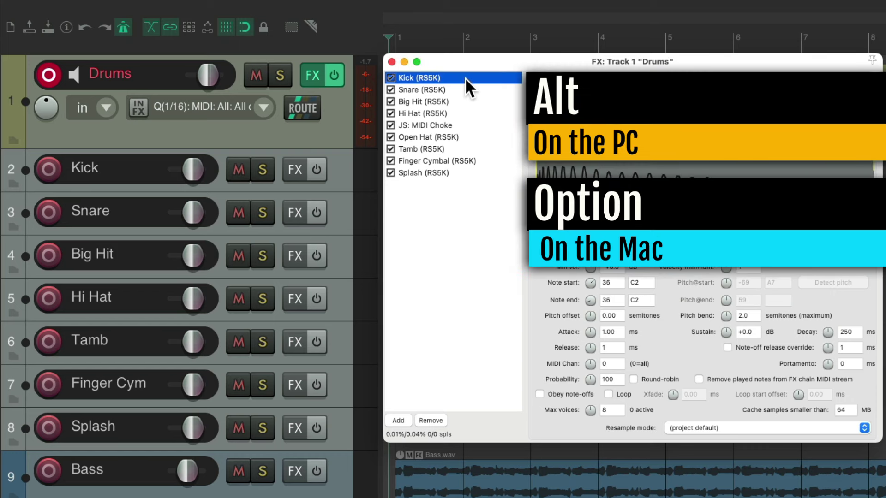
{"action": "left_click_drag", "start_coordinate": [465, 78], "coordinate": [294, 177]}
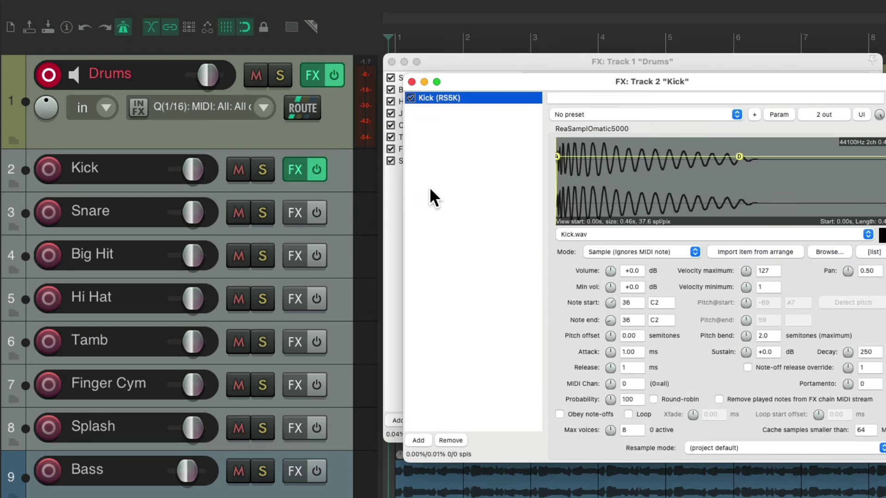
{"action": "left_click", "coordinate": [411, 80]}
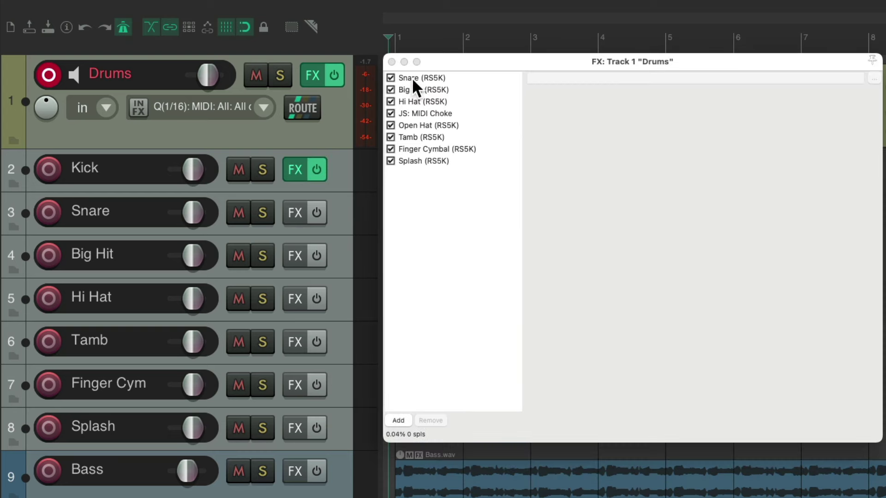
- Move the Snare and Big Hit samplers from the Drums chain onto the Snare and Big Hit tracks
{"action": "left_click", "coordinate": [457, 80]}
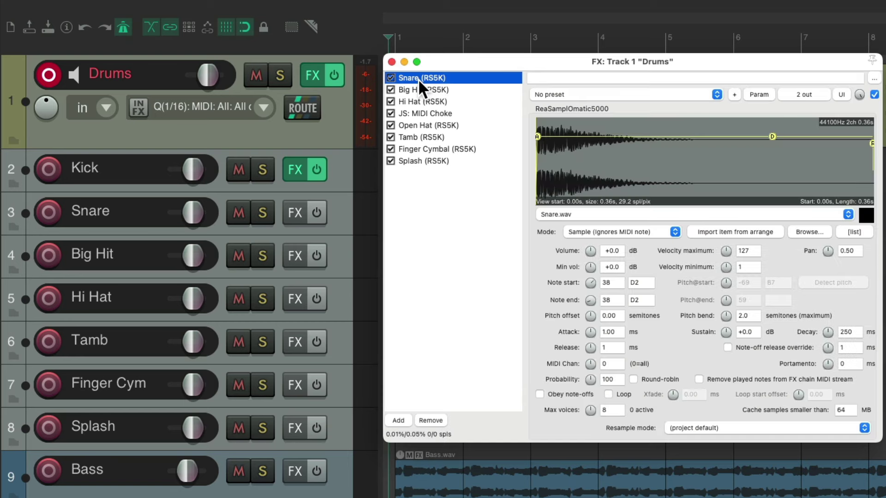
{"action": "left_click_drag", "start_coordinate": [418, 78], "coordinate": [338, 224]}
{"action": "left_click_drag", "start_coordinate": [423, 80], "coordinate": [329, 259]}
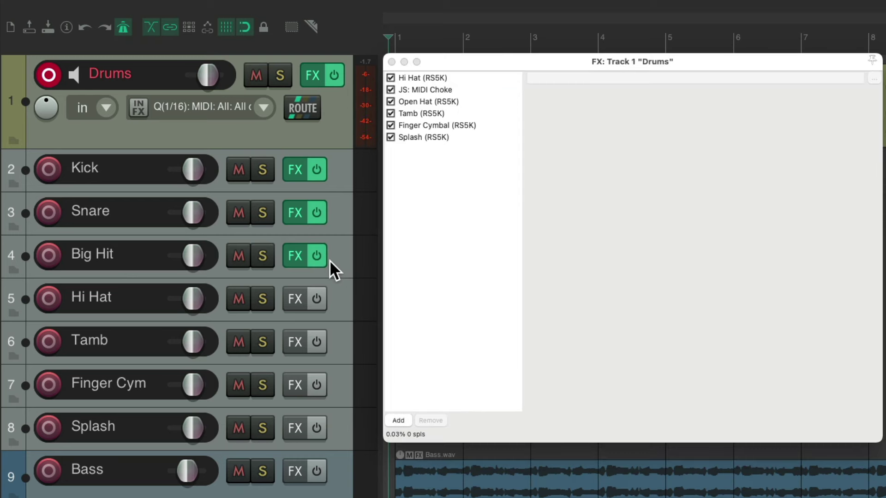
- Move the Hi Hat sampler, JS: MIDI Choke and Open Hat sampler together from the Drums chain onto the Hi Hat track
{"action": "left_click", "coordinate": [461, 79]}
{"action": "left_click", "coordinate": [480, 101], "text": "shift"}
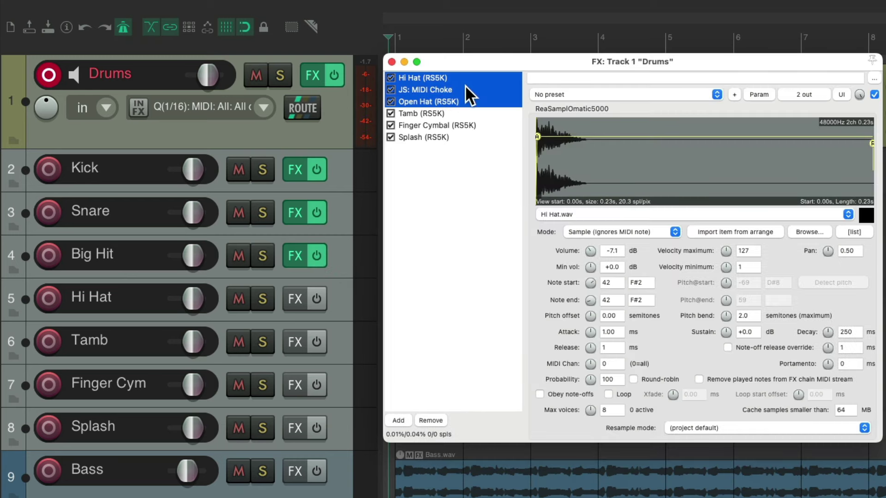
{"action": "left_click_drag", "start_coordinate": [461, 77], "coordinate": [347, 303]}
- Move the Tamb and Finger Cymbal samplers from the Drums chain onto the Tamb and Finger Cym tracks
{"action": "left_click", "coordinate": [461, 79]}
{"action": "left_click_drag", "start_coordinate": [461, 79], "coordinate": [333, 340]}
{"action": "key", "text": "Escape"}
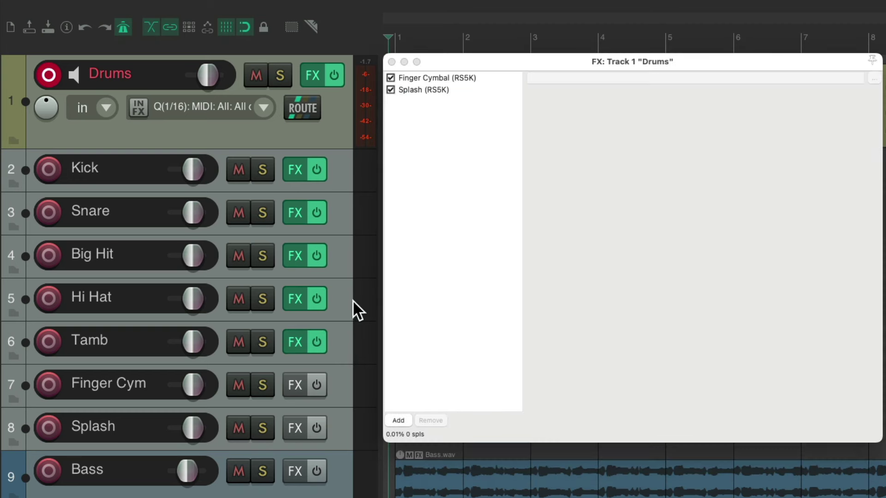
{"action": "left_click", "coordinate": [468, 80]}
{"action": "left_click_drag", "start_coordinate": [472, 81], "coordinate": [339, 392]}
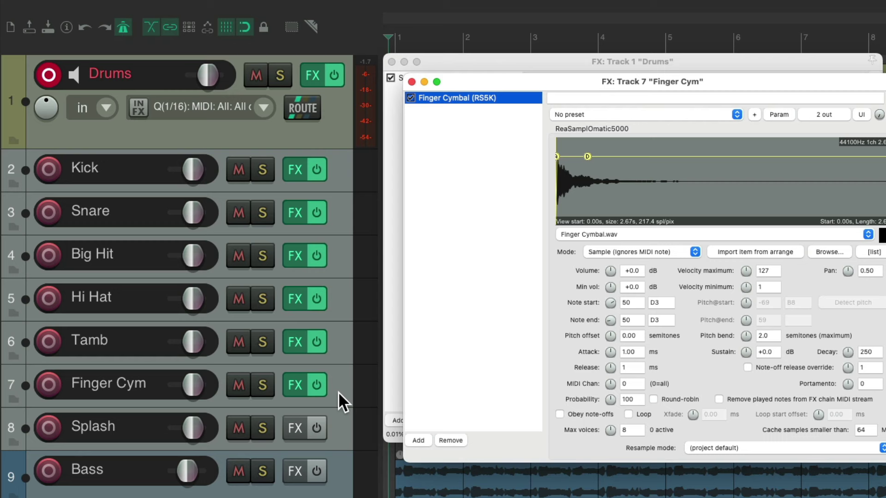
{"action": "key", "text": "Escape"}
- Move the Splash sampler from the Drums chain onto the Splash track and close the emptied chain
{"action": "left_click", "coordinate": [467, 81]}
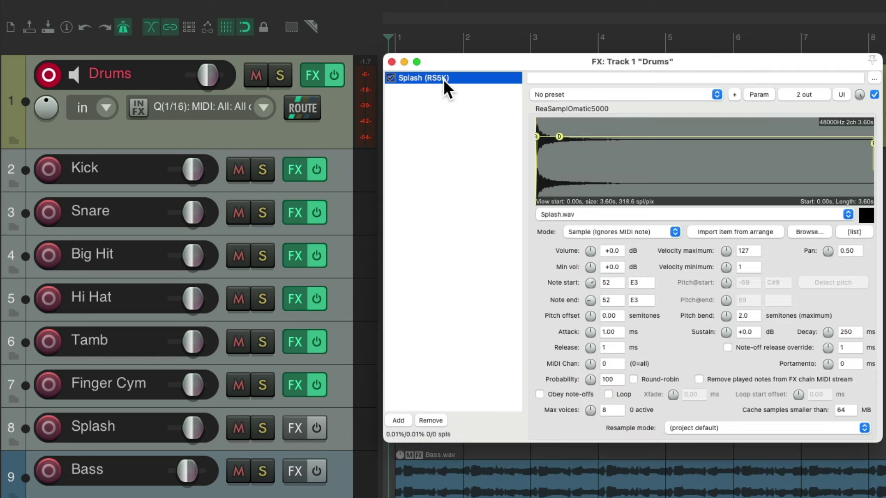
{"action": "left_click_drag", "start_coordinate": [443, 80], "coordinate": [344, 427]}
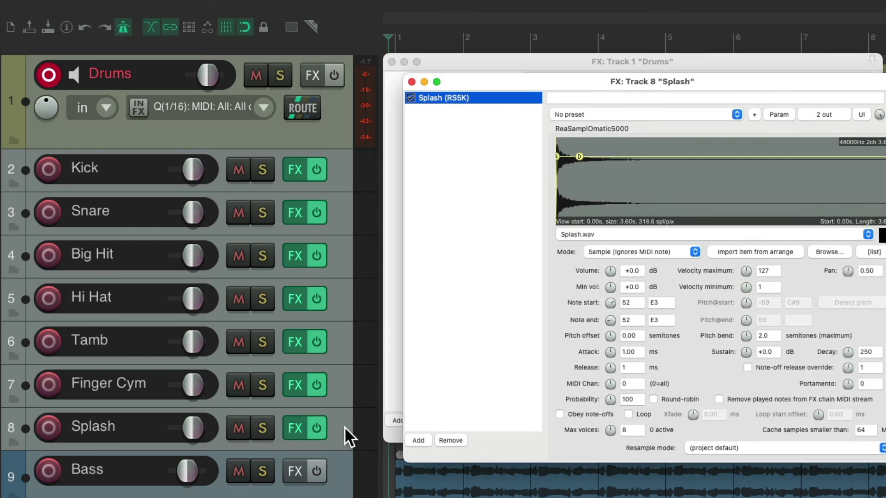
{"action": "key", "text": "Escape"}
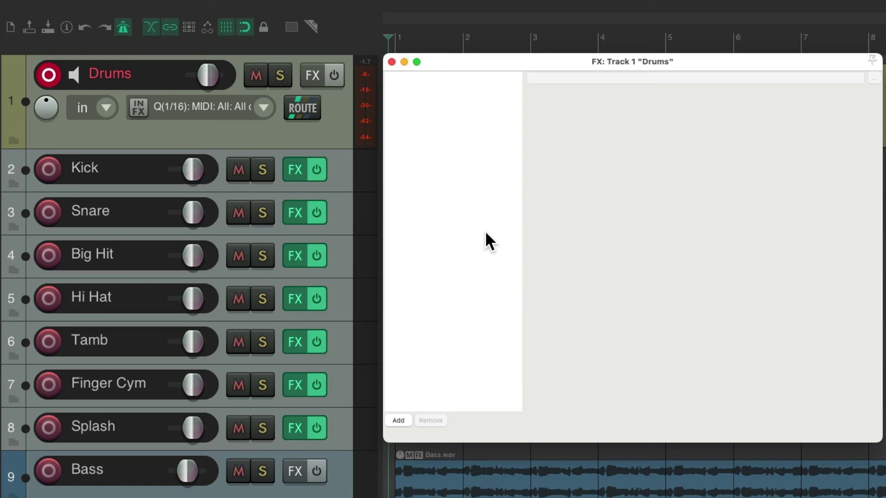
{"action": "left_click", "coordinate": [392, 62]}
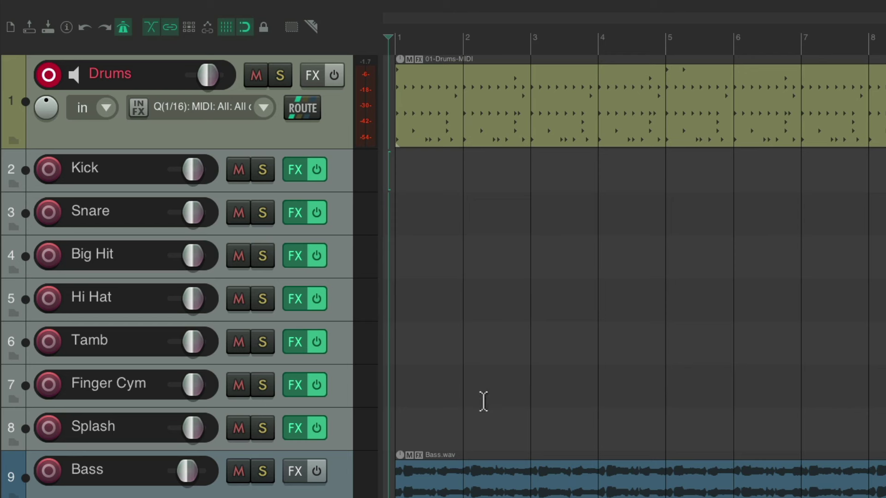
- Inspect the notes in the Drums MIDI item and play the project to check for drum sound
{"action": "double_click", "coordinate": [502, 76]}
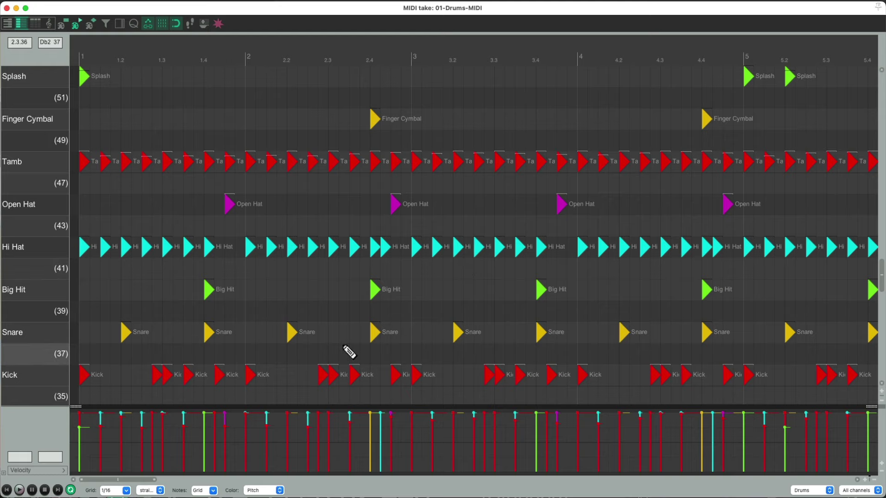
{"action": "key", "text": "Escape"}
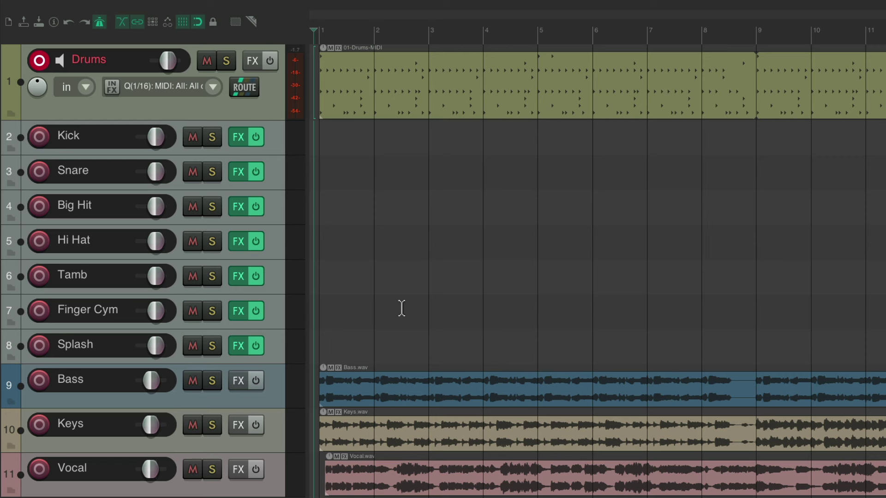
{"action": "key", "text": "space"}
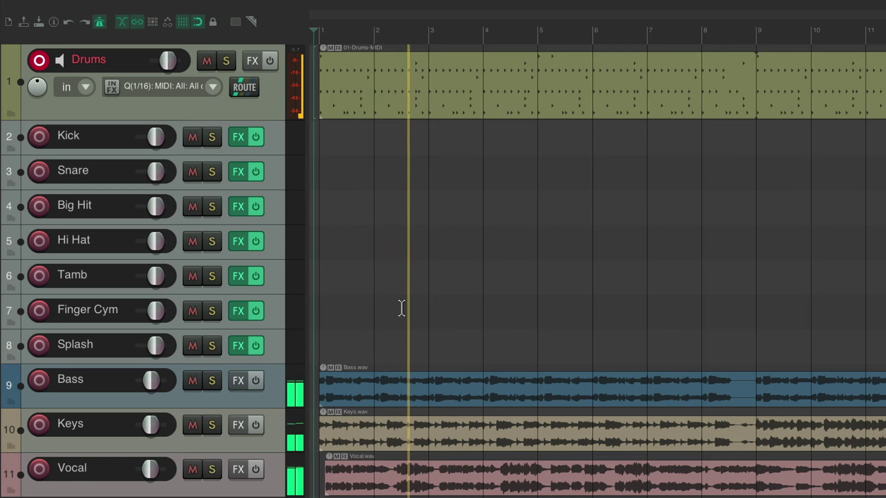
{"action": "key", "text": "space"}
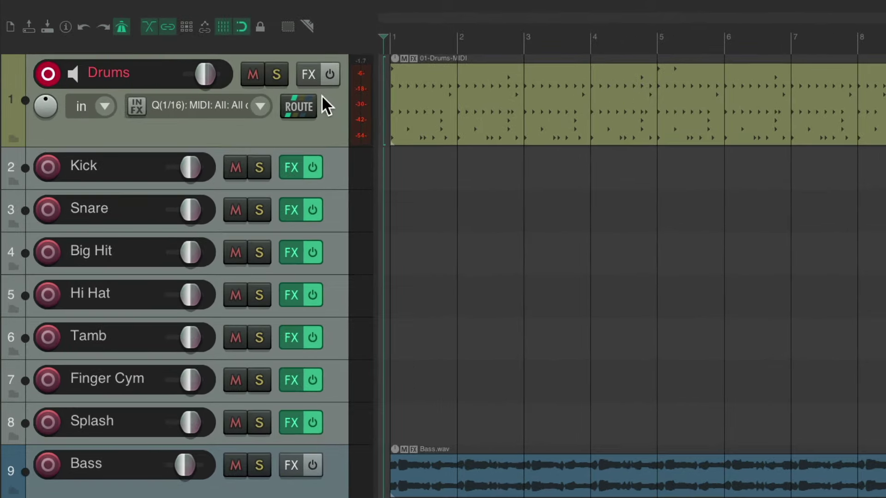
{"action": "left_click_drag", "start_coordinate": [306, 106], "coordinate": [342, 184]}
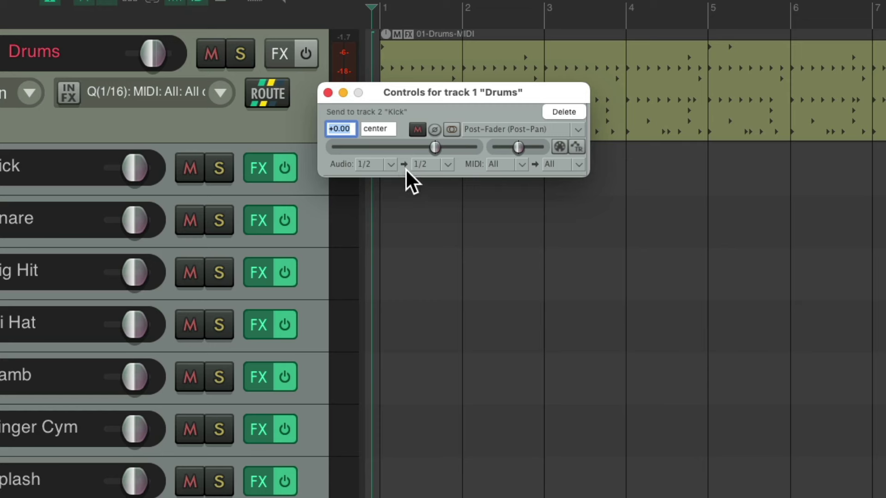
{"action": "left_click", "coordinate": [391, 165]}
{"action": "left_click", "coordinate": [396, 176]}
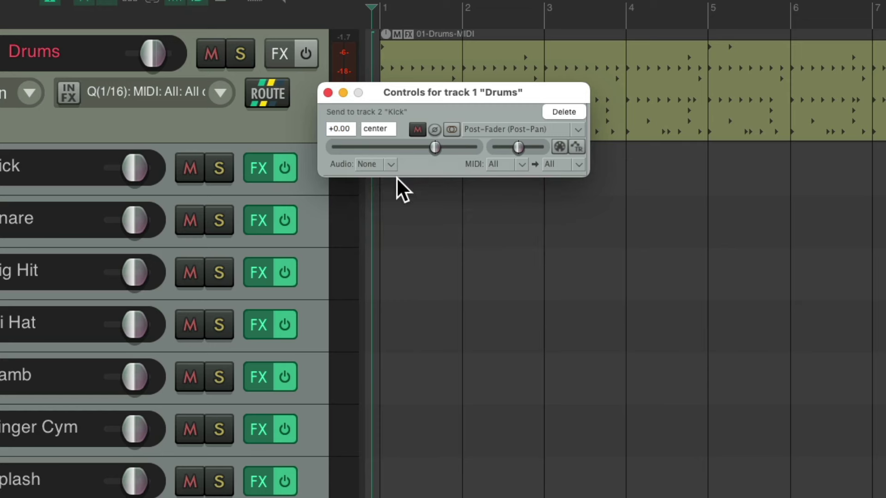
{"action": "left_click", "coordinate": [563, 112]}
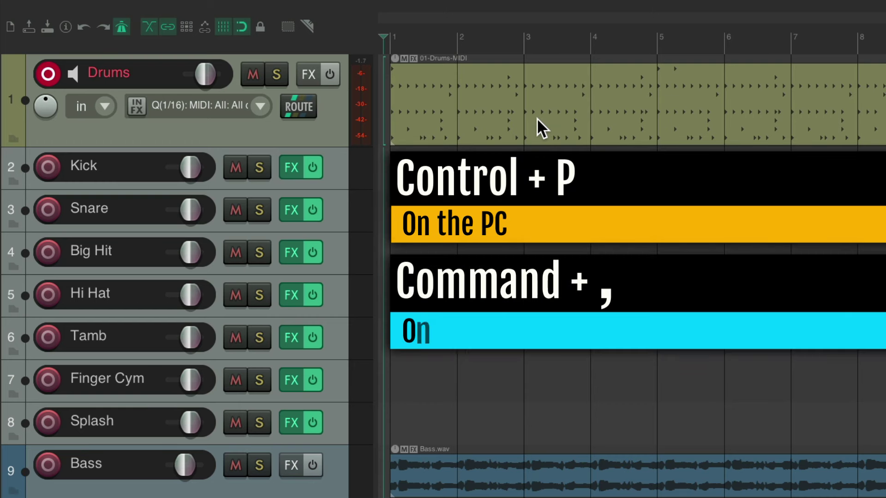
- In the track/send default preferences, turn off sending audio by default for new sends
{"action": "key", "text": "super+comma"}
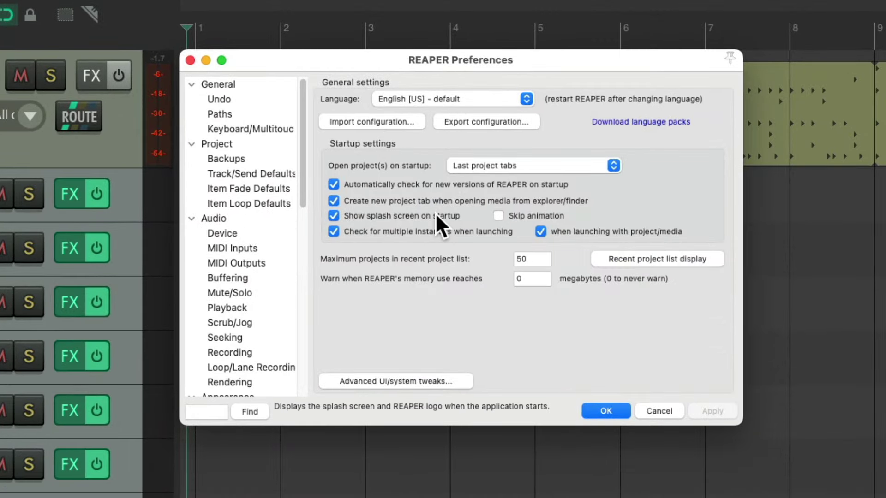
{"action": "left_click", "coordinate": [268, 174]}
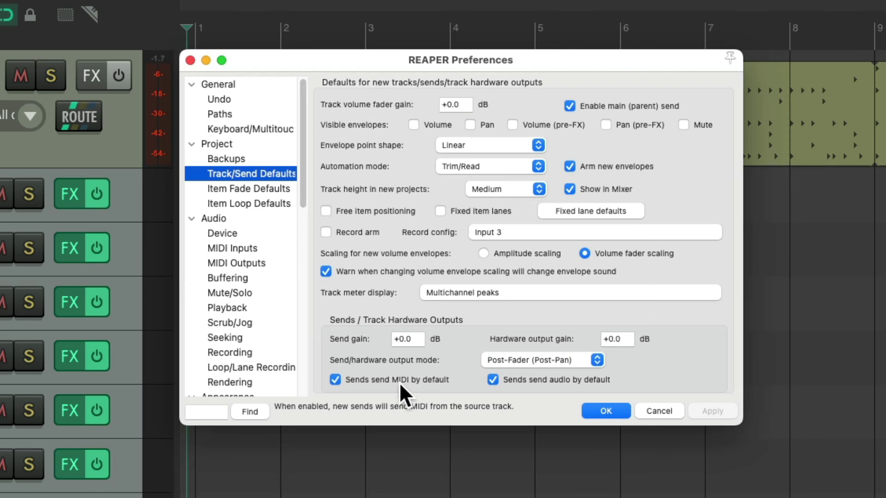
{"action": "left_click", "coordinate": [493, 380]}
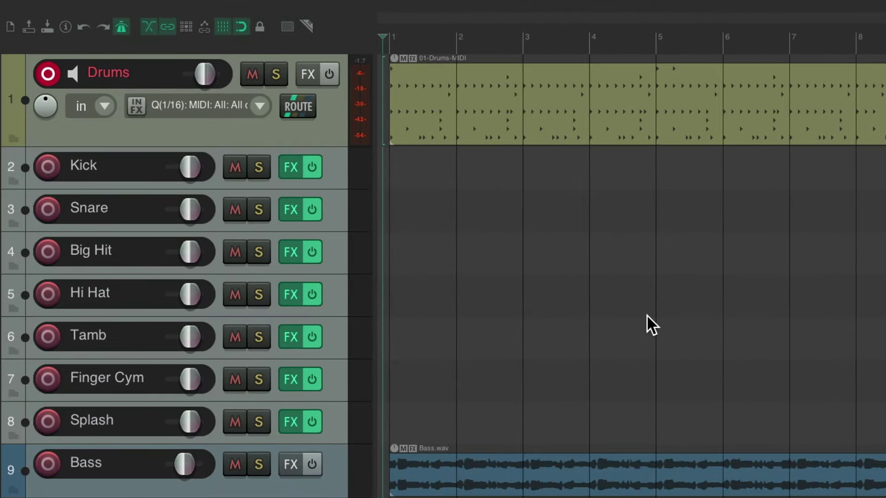
- Create a send from the Drums track to the Kick track and delete it again
{"action": "left_click_drag", "start_coordinate": [303, 107], "coordinate": [339, 175]}
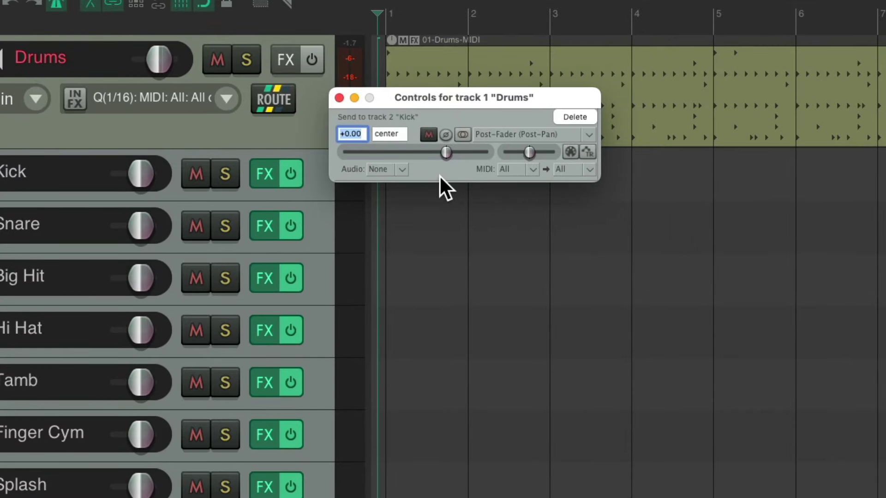
{"action": "left_click", "coordinate": [568, 117]}
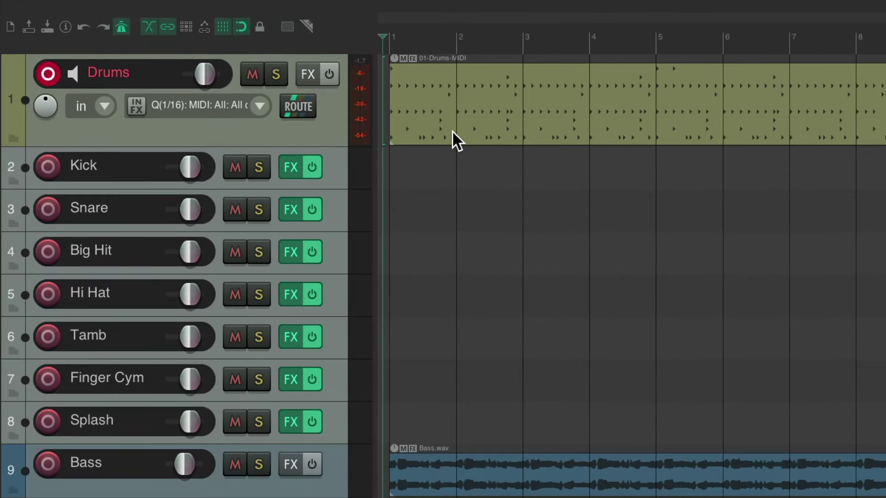
- Create sends from the Drums track to all tracks from Kick through Splash at once and review them in the Drums routing
{"action": "left_click", "coordinate": [339, 172], "text": "shift"}
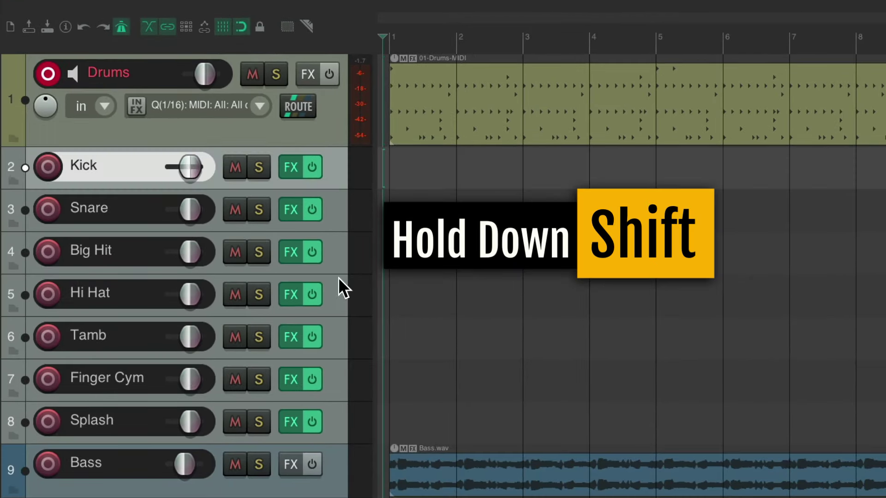
{"action": "left_click", "coordinate": [338, 435], "text": "shift"}
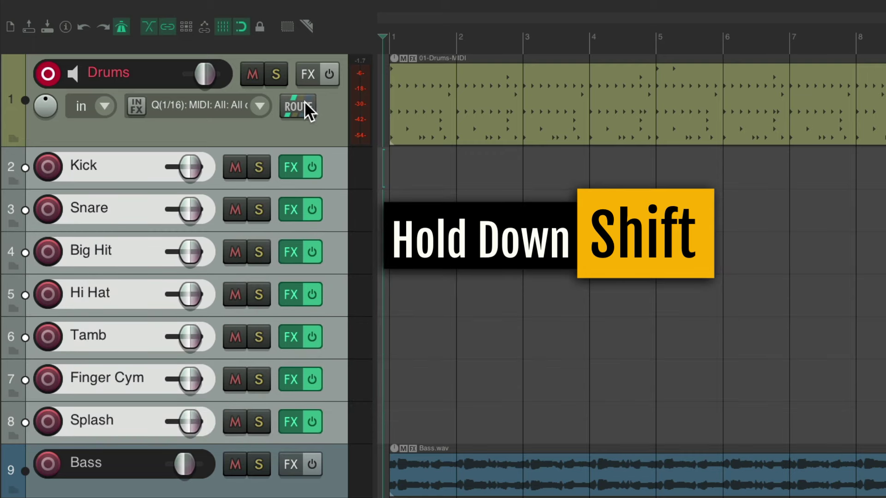
{"action": "mouse_move", "coordinate": [347, 152]}
{"action": "left_mouse_down"}
{"action": "mouse_move", "coordinate": [344, 171]}
{"action": "mouse_move", "coordinate": [334, 164]}
{"action": "left_mouse_up"}
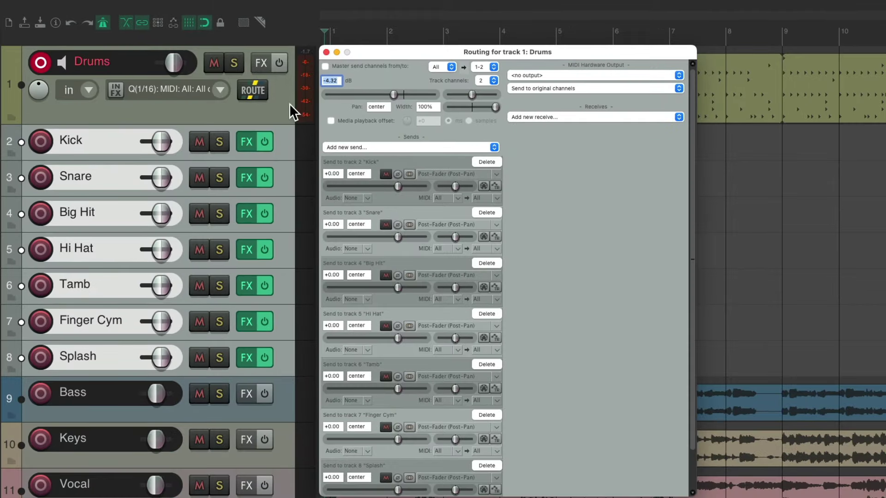
{"action": "scroll", "coordinate": [538, 338], "scroll_direction": "down", "scroll_amount": 3}
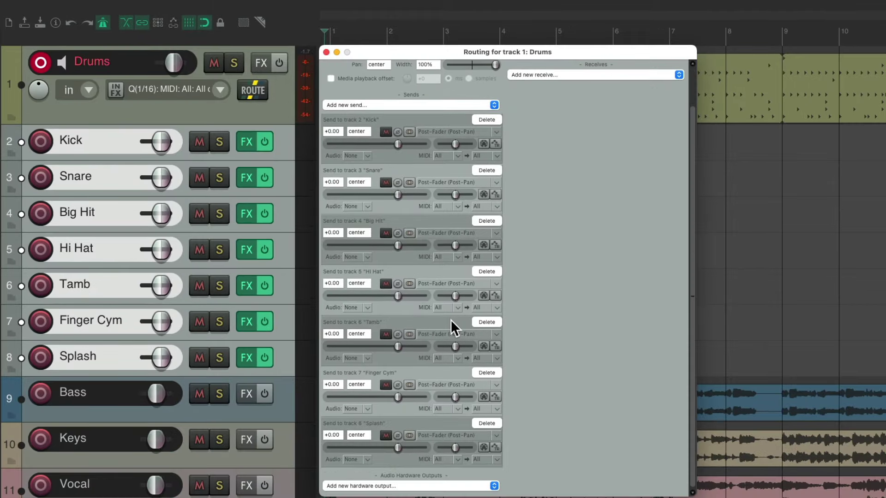
{"action": "key", "text": "Escape"}
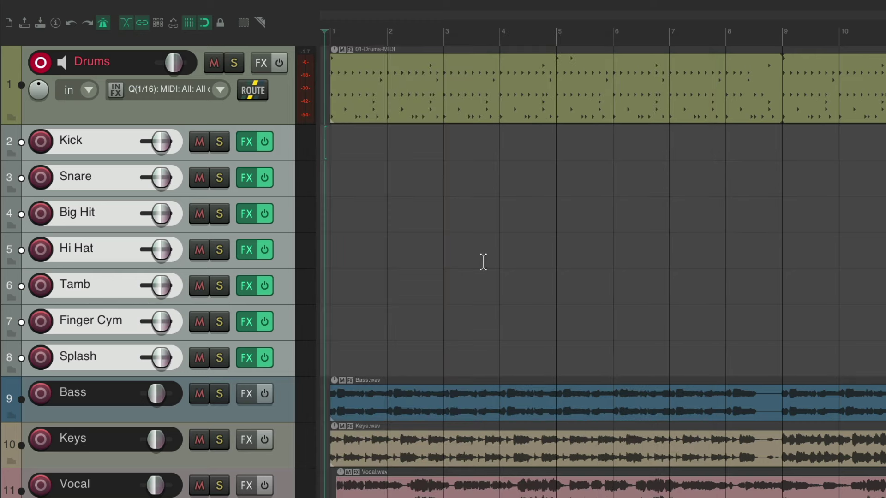
- Deselect the tracks and play the project to check that the individual drum tracks receive the MIDI
{"action": "left_click", "coordinate": [434, 221]}
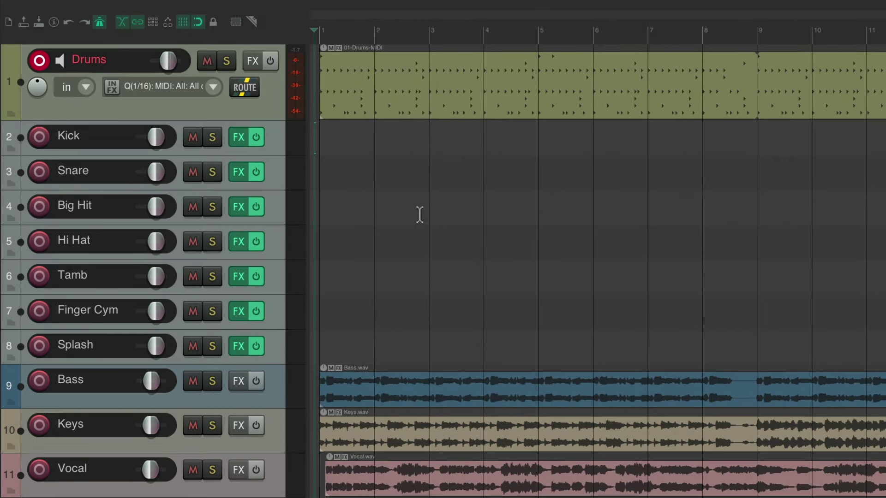
{"action": "key", "text": "space"}
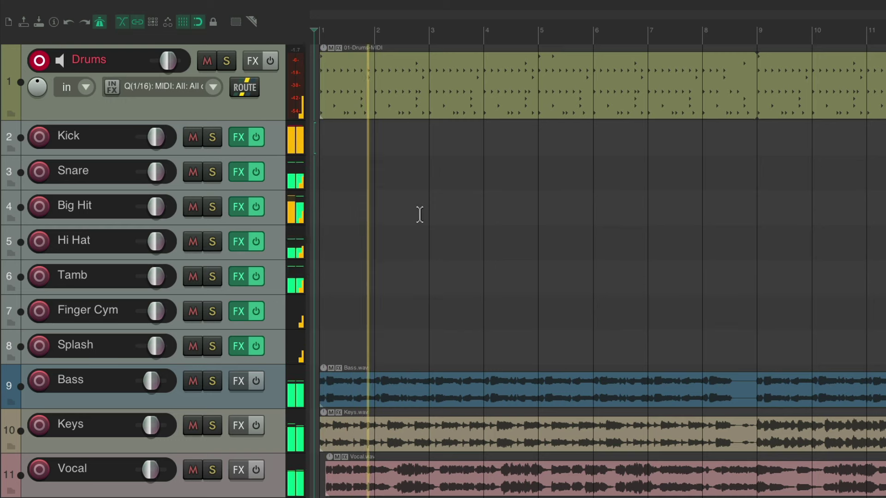
{"action": "key", "text": "space"}
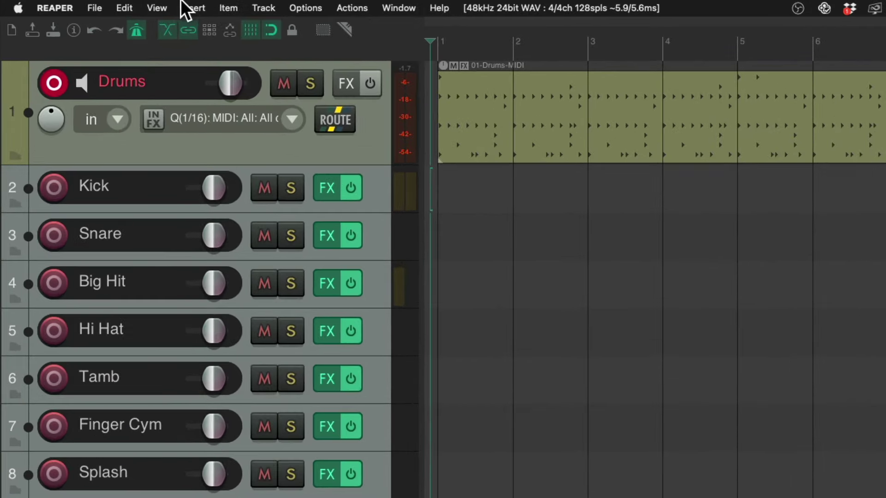
- Use the Track Manager to hide the Kick through Splash tracks from the track control panel
{"action": "left_click", "coordinate": [159, 8]}
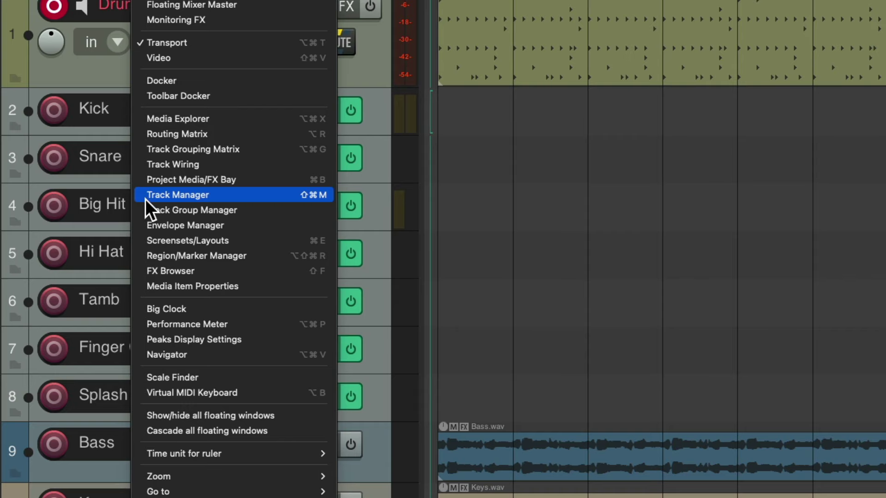
{"action": "left_click", "coordinate": [146, 195]}
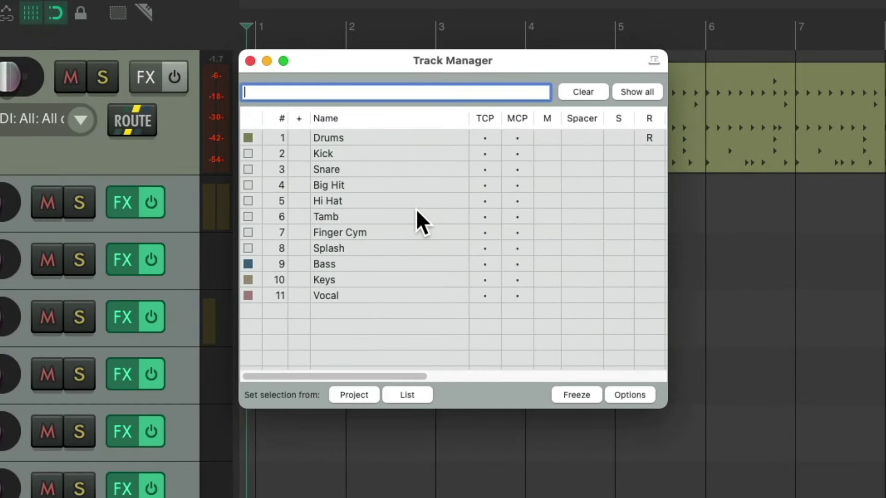
{"action": "left_click", "coordinate": [408, 154]}
{"action": "left_click", "coordinate": [409, 248], "text": "shift"}
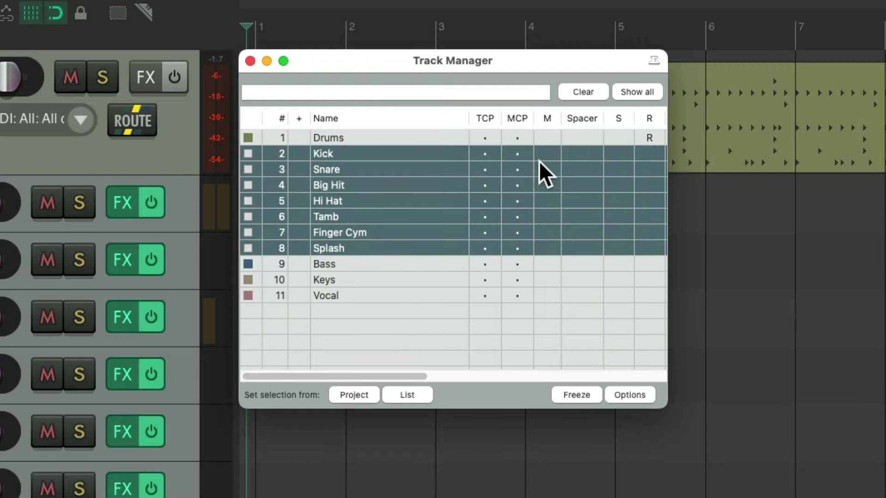
{"action": "left_click", "coordinate": [494, 154]}
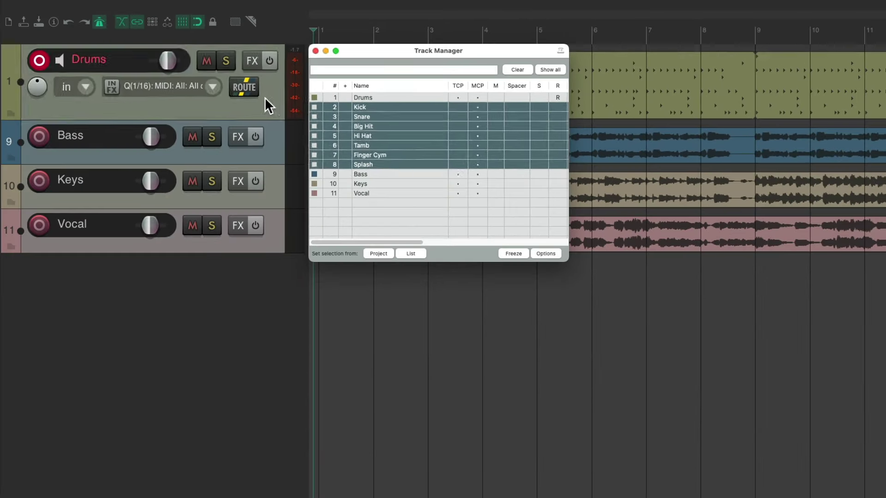
- Expand the Drums track's height and hide Drums from the mixer in the Track Manager, closing the manager when done
{"action": "left_click", "coordinate": [176, 138]}
{"action": "double_click", "coordinate": [271, 98]}
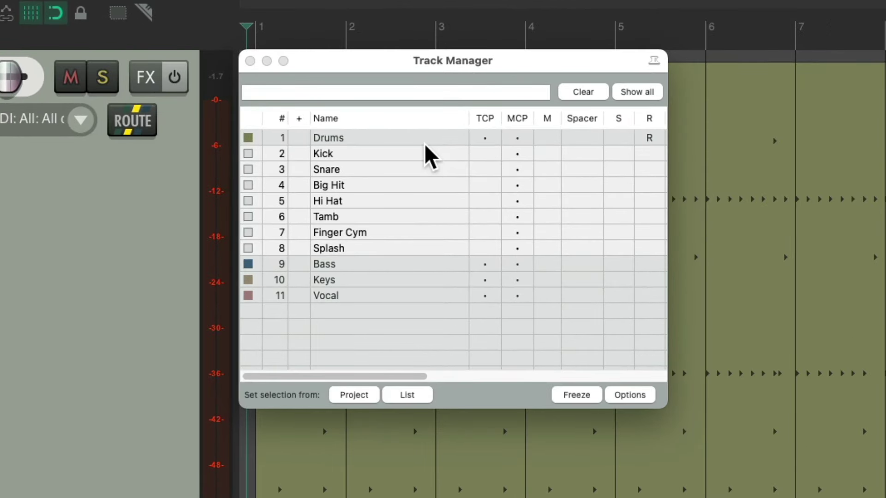
{"action": "left_click", "coordinate": [522, 136]}
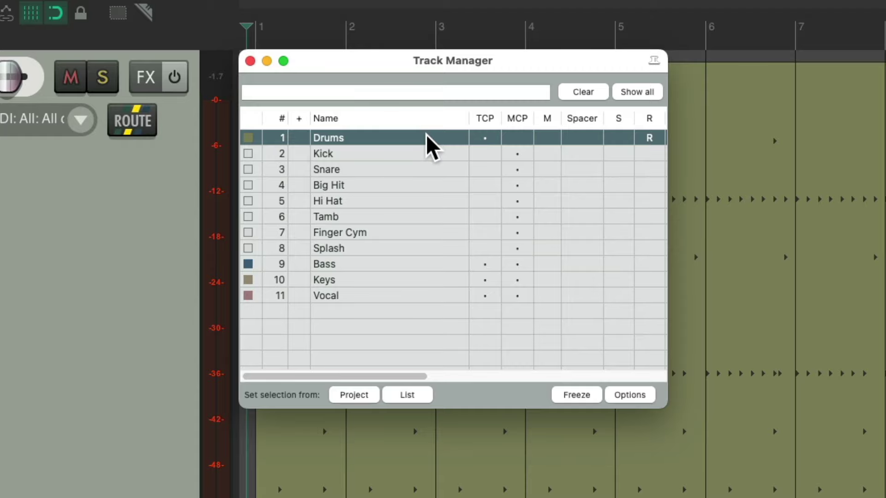
{"action": "left_click", "coordinate": [249, 61]}
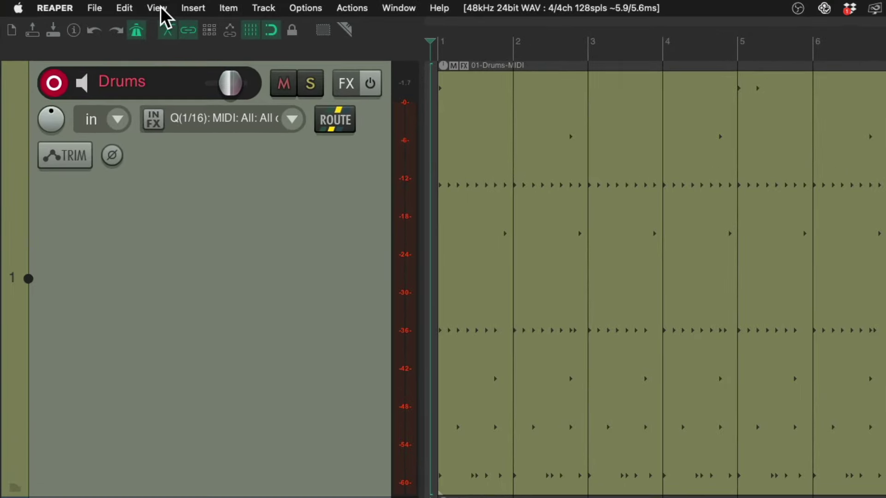
- Open the mixer, mute Keys and Vocal, and pull the Kick through Splash faders down together to -inf dB
{"action": "left_click", "coordinate": [156, 8]}
{"action": "left_click", "coordinate": [140, 67]}
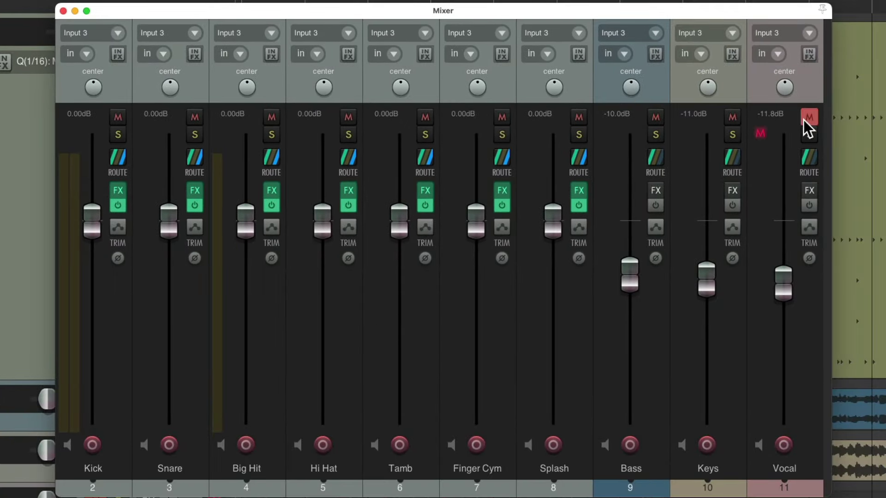
{"action": "left_click", "coordinate": [543, 491]}
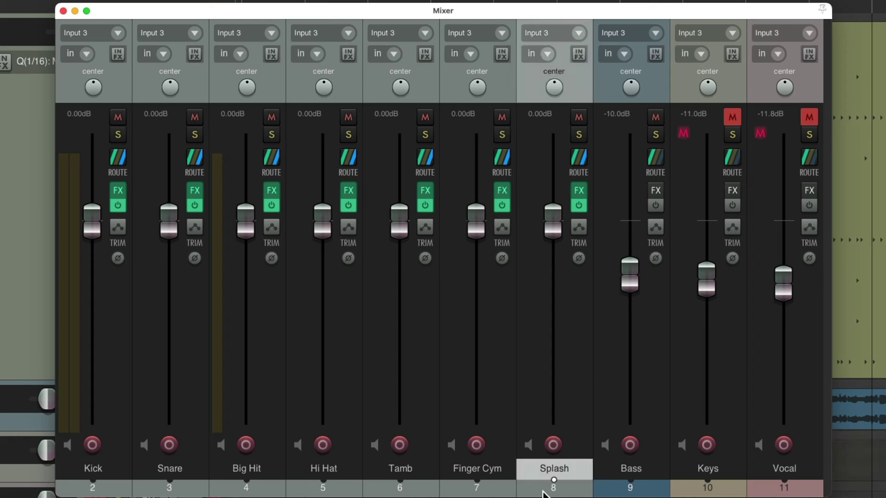
{"action": "left_click", "coordinate": [126, 487], "text": "shift"}
{"action": "left_click_drag", "start_coordinate": [92, 221], "coordinate": [118, 477]}
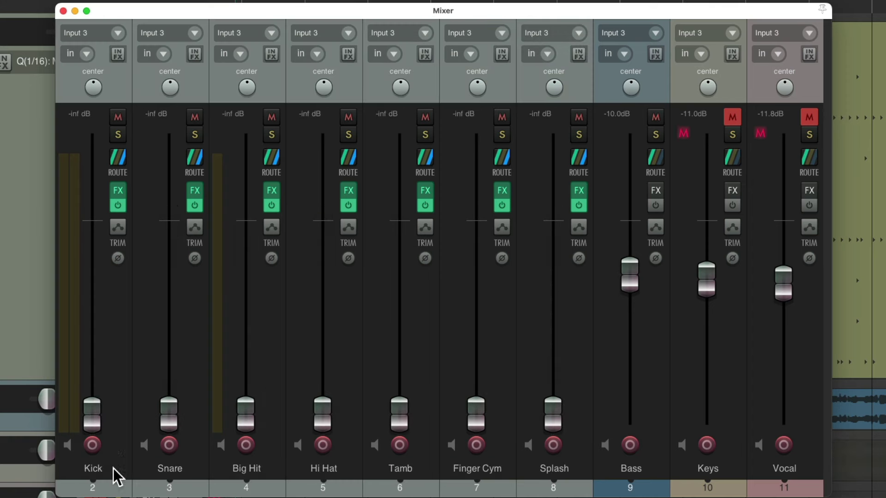
- During playback, raise the Kick fader to about -6.8 dB, Snare to about -6.7 dB and Big Hit to about -9.2 dB
{"action": "key", "text": "space"}
{"action": "left_click_drag", "start_coordinate": [93, 425], "coordinate": [108, 272]}
{"action": "left_click_drag", "start_coordinate": [169, 413], "coordinate": [180, 265]}
{"action": "left_click_drag", "start_coordinate": [90, 257], "coordinate": [90, 255]}
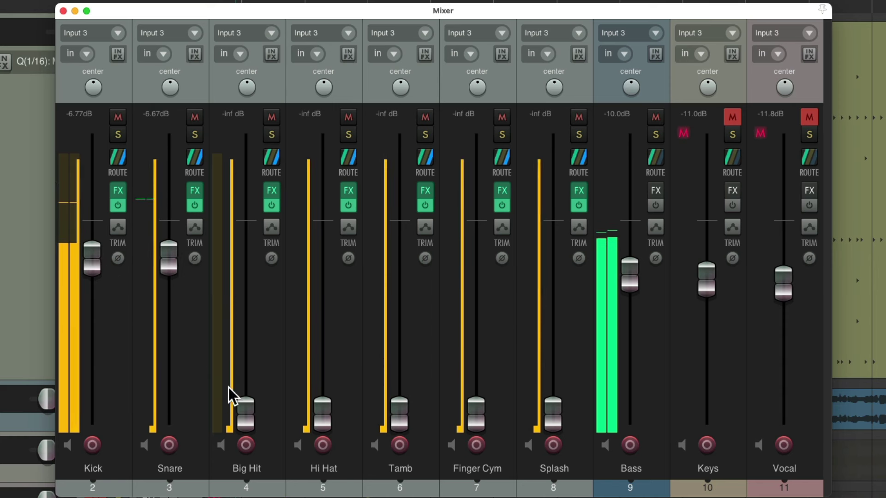
{"action": "left_click_drag", "start_coordinate": [246, 414], "coordinate": [254, 276]}
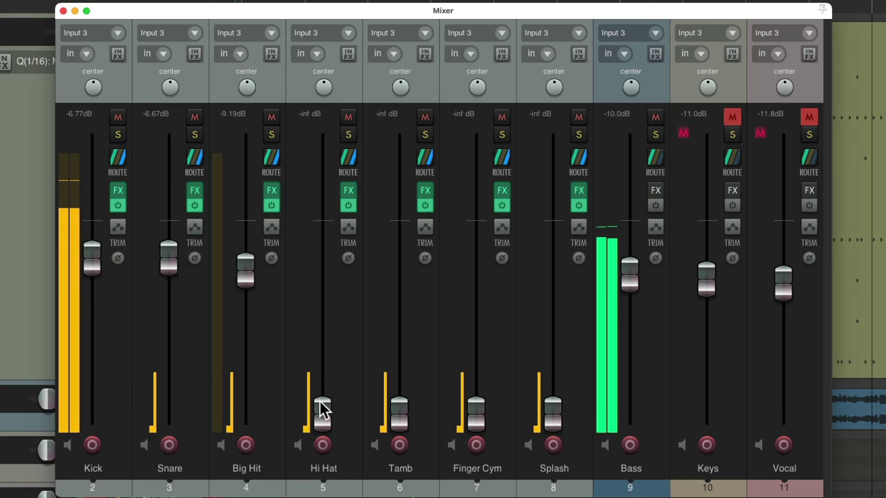
- Set Hi Hat to about -8.3 dB panned 70% left and Tamb to about -11.9 dB panned 68% right
{"action": "left_click_drag", "start_coordinate": [321, 412], "coordinate": [332, 263]}
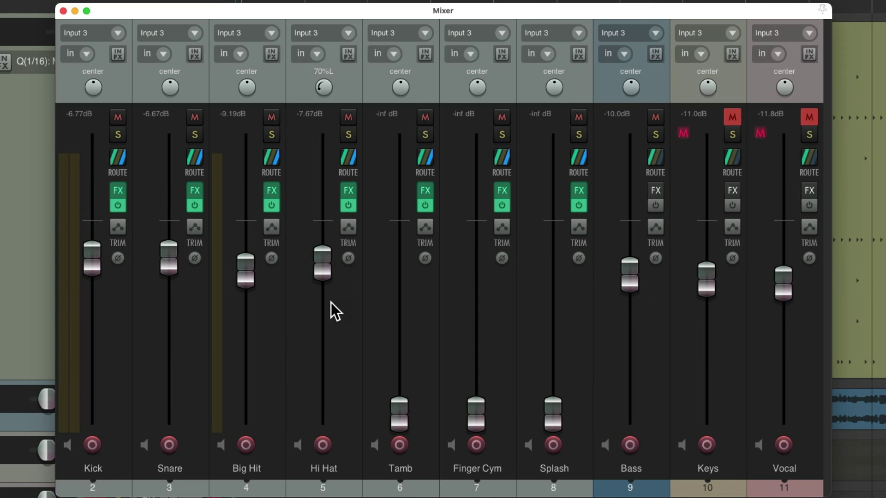
{"action": "left_click_drag", "start_coordinate": [322, 272], "coordinate": [322, 267]}
{"action": "left_click_drag", "start_coordinate": [389, 418], "coordinate": [397, 287]}
{"action": "left_click_drag", "start_coordinate": [399, 88], "coordinate": [395, 89]}
{"action": "left_click_drag", "start_coordinate": [401, 274], "coordinate": [399, 292]}
- Set Finger Cym to about -11.3 dB panned 11% left and Splash to about -13.5 dB panned 40% right
{"action": "left_click_drag", "start_coordinate": [479, 409], "coordinate": [475, 282]}
{"action": "mouse_move", "coordinate": [476, 88]}
{"action": "left_mouse_down"}
{"action": "mouse_move", "coordinate": [475, 104]}
{"action": "mouse_move", "coordinate": [477, 95]}
{"action": "left_mouse_up"}
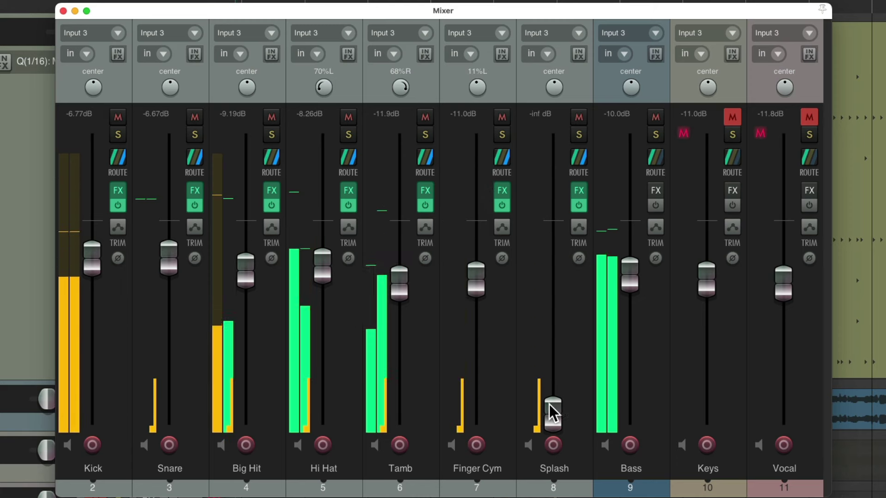
{"action": "left_click_drag", "start_coordinate": [552, 409], "coordinate": [548, 282]}
{"action": "left_click_drag", "start_coordinate": [554, 87], "coordinate": [558, 94]}
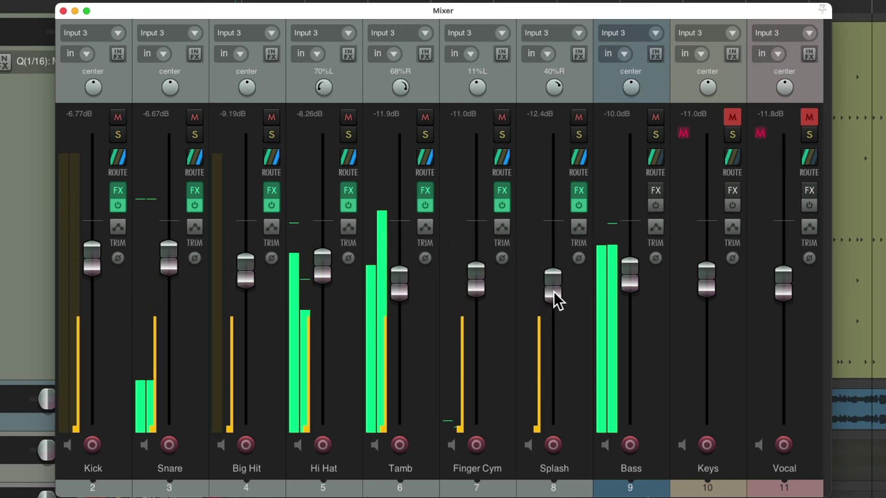
{"action": "left_click_drag", "start_coordinate": [475, 290], "coordinate": [475, 292]}
{"action": "left_click_drag", "start_coordinate": [552, 296], "coordinate": [553, 301]}
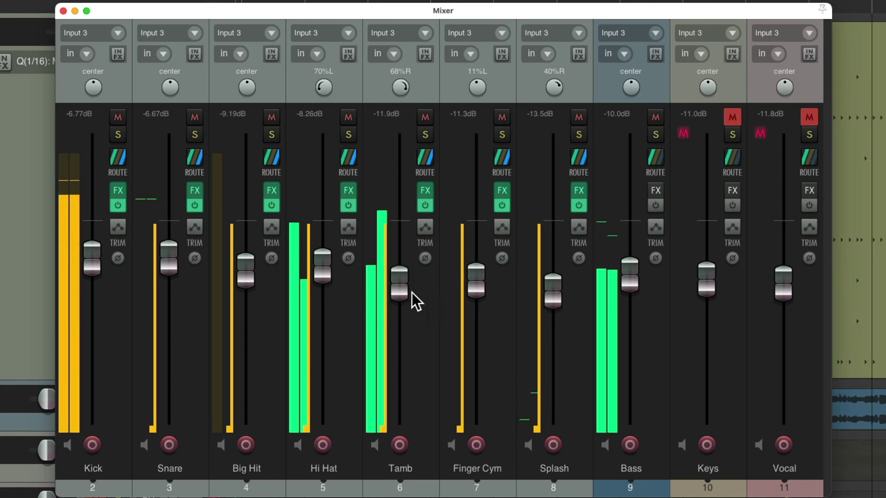
- Unmute Keys and Vocal, listen to the full mix and stop playback
{"action": "left_click", "coordinate": [731, 117]}
{"action": "left_click", "coordinate": [803, 117]}
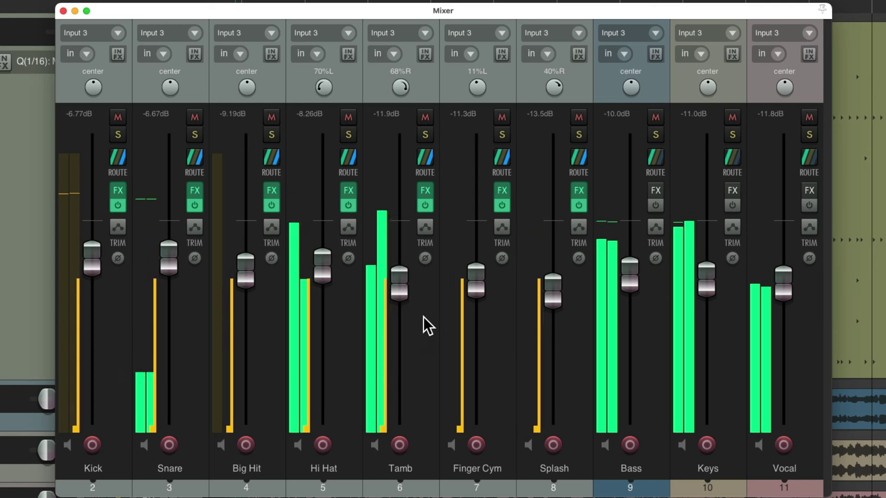
{"action": "key", "text": "space"}
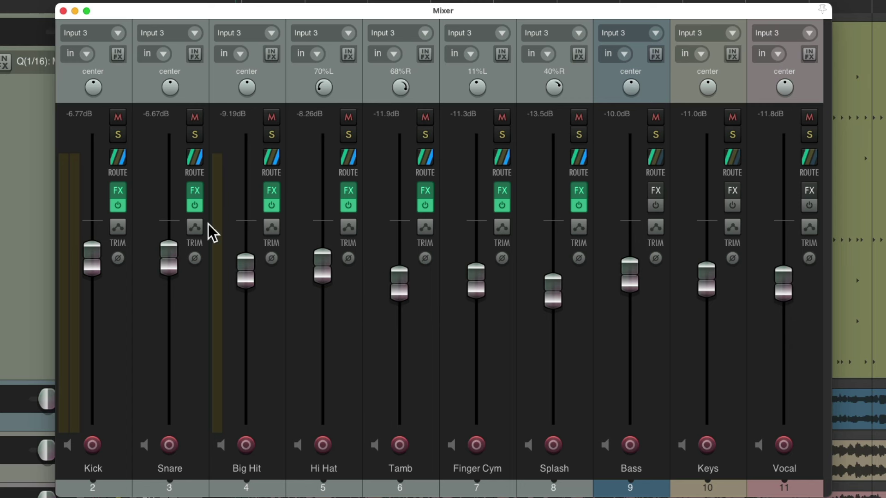
- Solo the Snare track and add ReaComp after its sampler, with auto make-up enabled and the threshold lowered
{"action": "left_click", "coordinate": [195, 135]}
{"action": "left_click", "coordinate": [195, 190]}
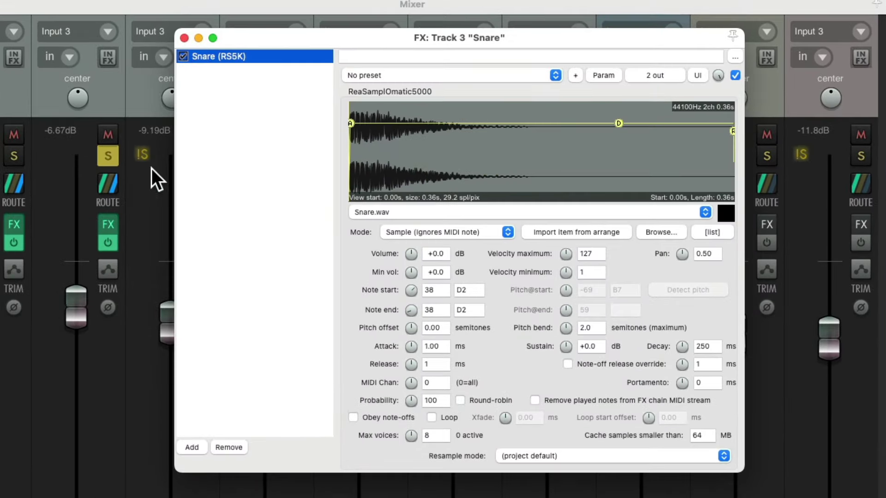
{"action": "double_click", "coordinate": [267, 95]}
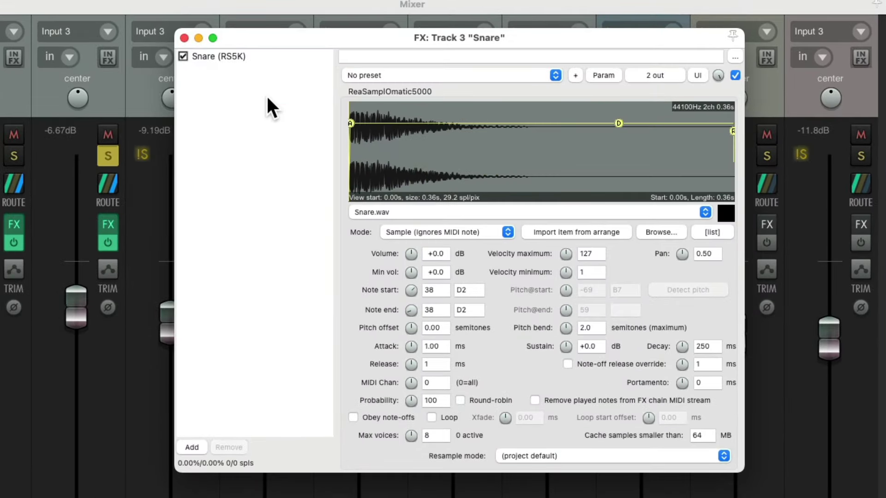
{"action": "type", "text": "comp"}
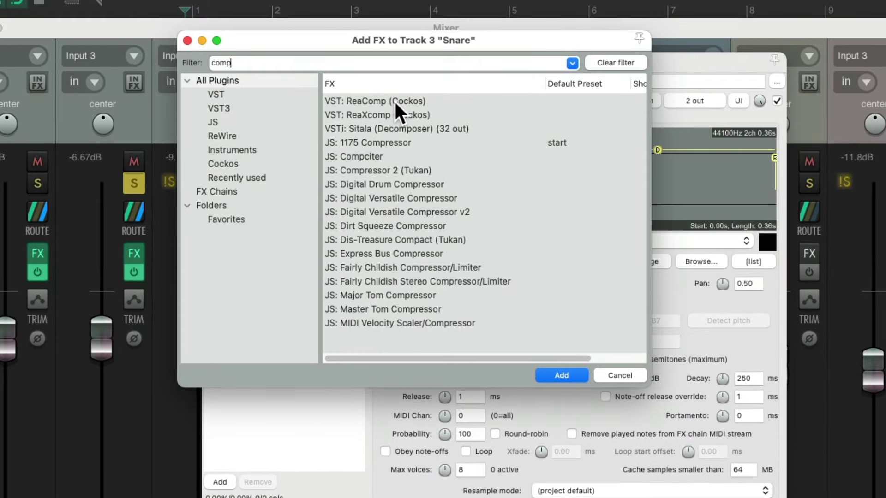
{"action": "double_click", "coordinate": [394, 101]}
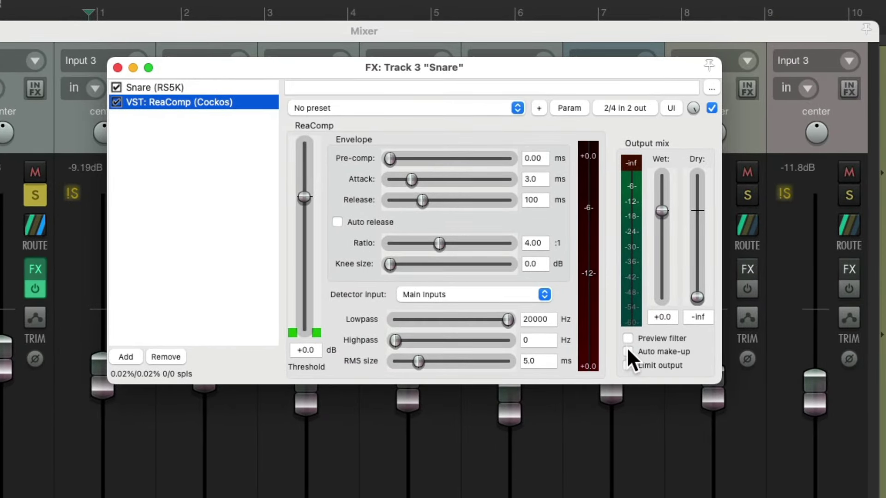
{"action": "left_click_drag", "start_coordinate": [304, 226], "coordinate": [305, 242]}
- Add ReaEQ after ReaComp on the Snare track and boost bands 4, 3 and 2, with band 2 about +2.6 dB at 247 Hz
{"action": "key", "text": "Insert"}
{"action": "type", "text": "eq"}
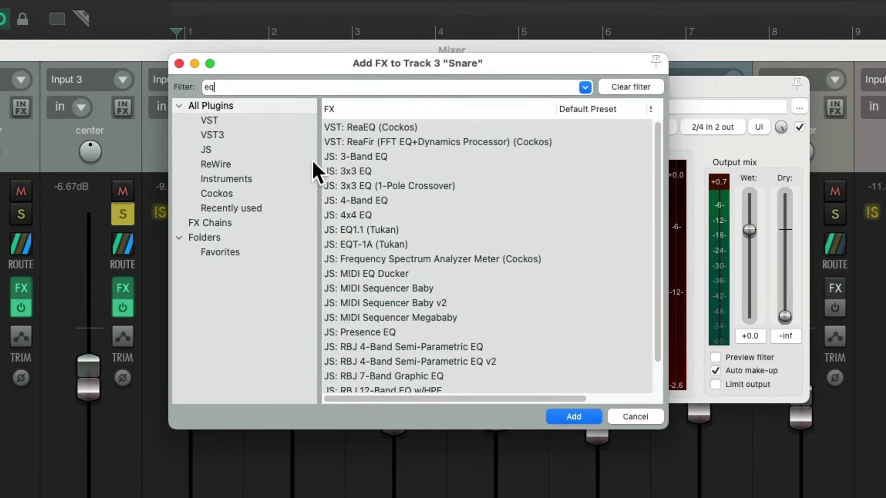
{"action": "double_click", "coordinate": [395, 128]}
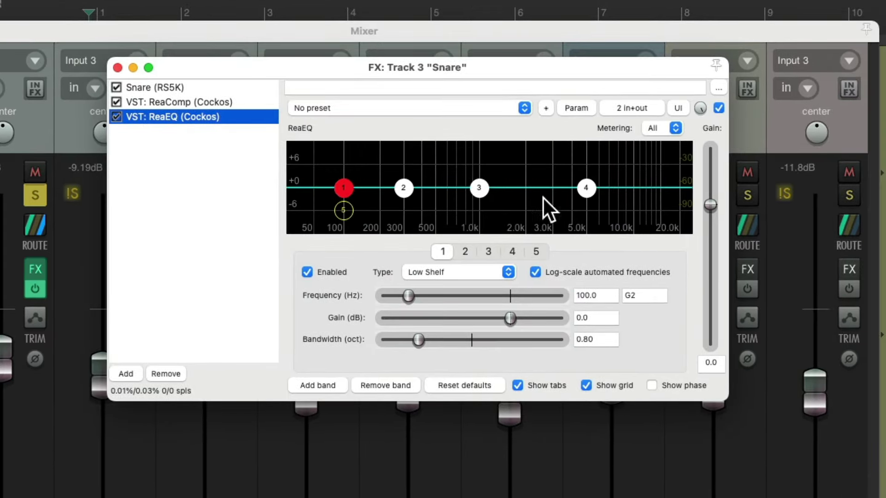
{"action": "left_click_drag", "start_coordinate": [674, 207], "coordinate": [669, 195]}
{"action": "left_click_drag", "start_coordinate": [480, 188], "coordinate": [525, 182]}
{"action": "left_click_drag", "start_coordinate": [402, 187], "coordinate": [396, 183]}
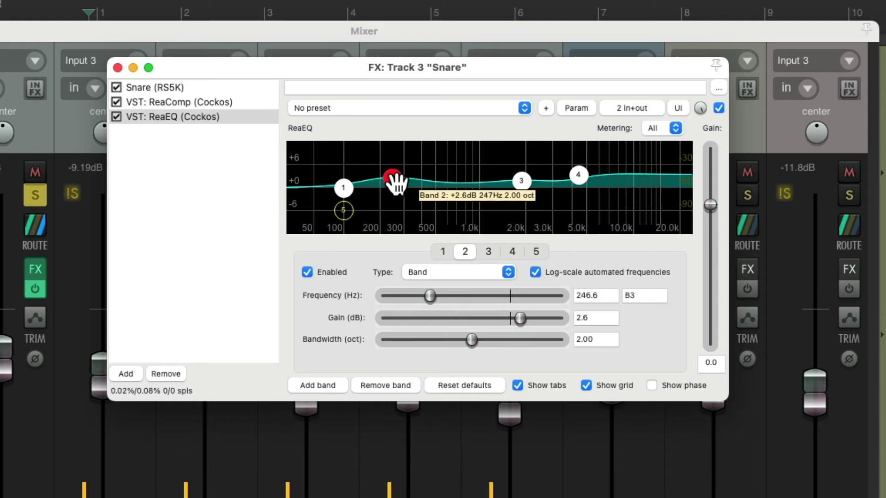
- Copy ReaComp and ReaEQ from Snare to the Kick track and set the Kick compressor's threshold to about -8.1 dB
{"action": "left_click", "coordinate": [244, 102]}
{"action": "left_click", "coordinate": [244, 116], "text": "shift"}
{"action": "left_click_drag", "start_coordinate": [243, 102], "coordinate": [101, 131]}
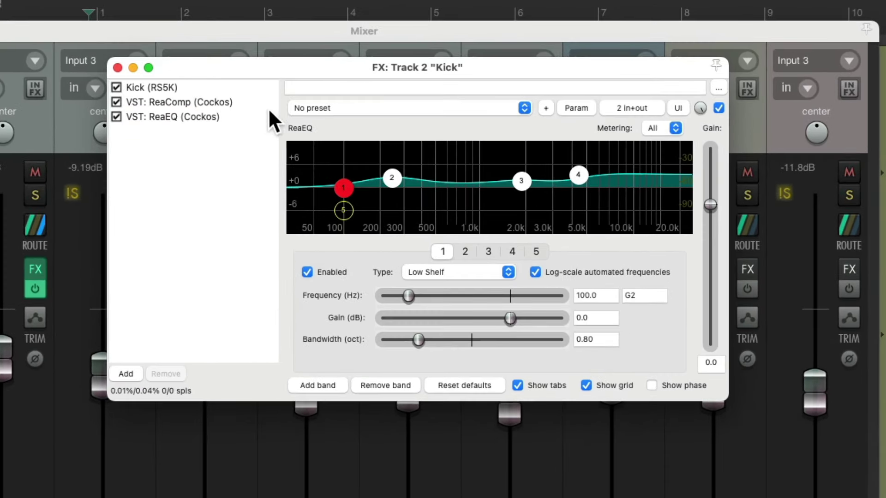
{"action": "left_click", "coordinate": [355, 66]}
{"action": "left_click_drag", "start_coordinate": [308, 244], "coordinate": [307, 228]}
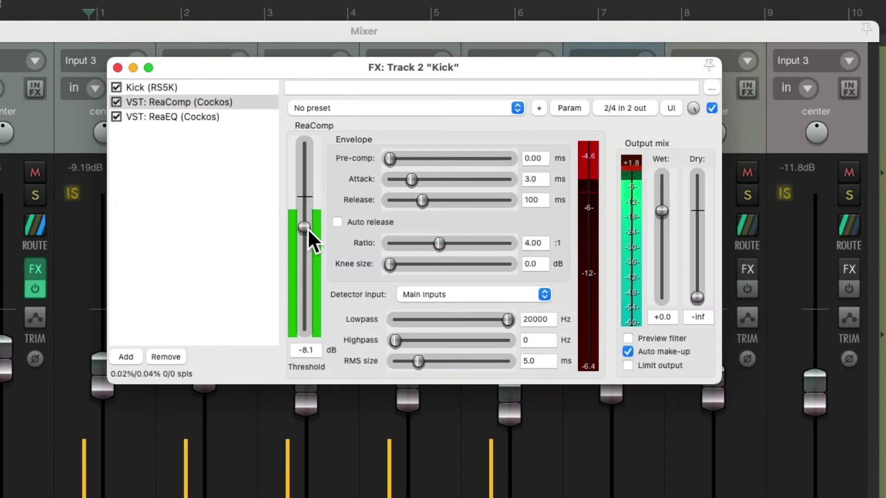
- Reshape Kick's ReaEQ: boost band 1, cut band 2, set band 3 to about +3 dB at 2089 Hz and band 4 to about +0.4 dB
{"action": "left_click", "coordinate": [237, 117]}
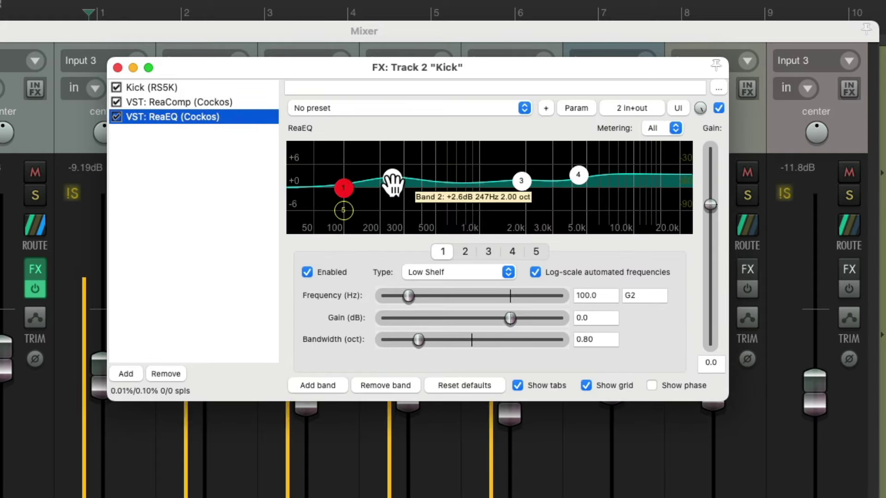
{"action": "mouse_move", "coordinate": [393, 179]}
{"action": "left_mouse_down"}
{"action": "mouse_move", "coordinate": [390, 194]}
{"action": "mouse_move", "coordinate": [345, 184]}
{"action": "mouse_move", "coordinate": [338, 172]}
{"action": "mouse_move", "coordinate": [392, 190]}
{"action": "left_mouse_up"}
{"action": "left_click_drag", "start_coordinate": [521, 180], "coordinate": [520, 186]}
{"action": "left_click_drag", "start_coordinate": [578, 174], "coordinate": [574, 188]}
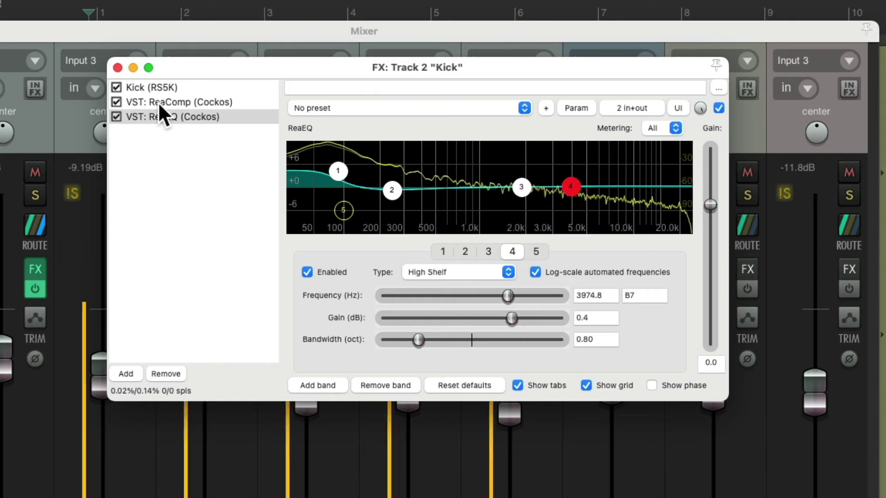
{"action": "mouse_move", "coordinate": [519, 188]}
{"action": "left_mouse_down"}
{"action": "mouse_move", "coordinate": [518, 167]}
{"action": "mouse_move", "coordinate": [522, 183]}
{"action": "left_mouse_up"}
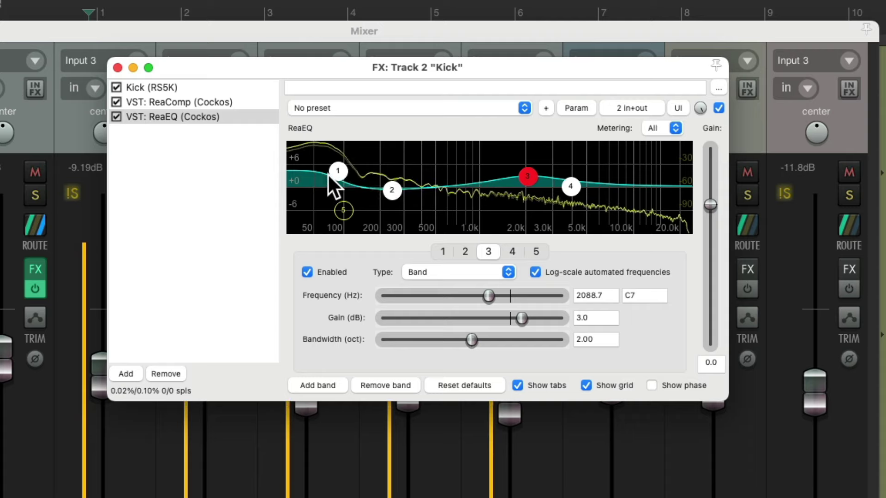
{"action": "left_click_drag", "start_coordinate": [337, 171], "coordinate": [351, 171]}
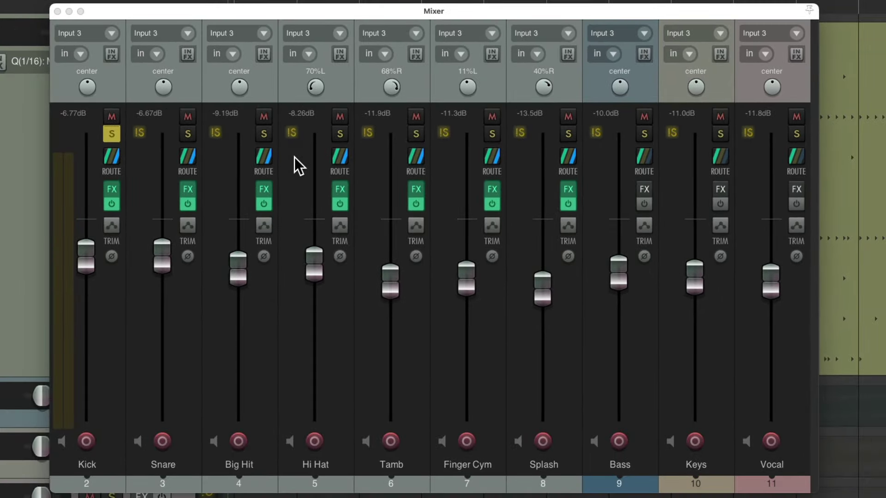
- Switch the solo from Kick to Big Hit and add ReaVerbate after Big Hit's sampler
{"action": "left_click", "coordinate": [111, 130]}
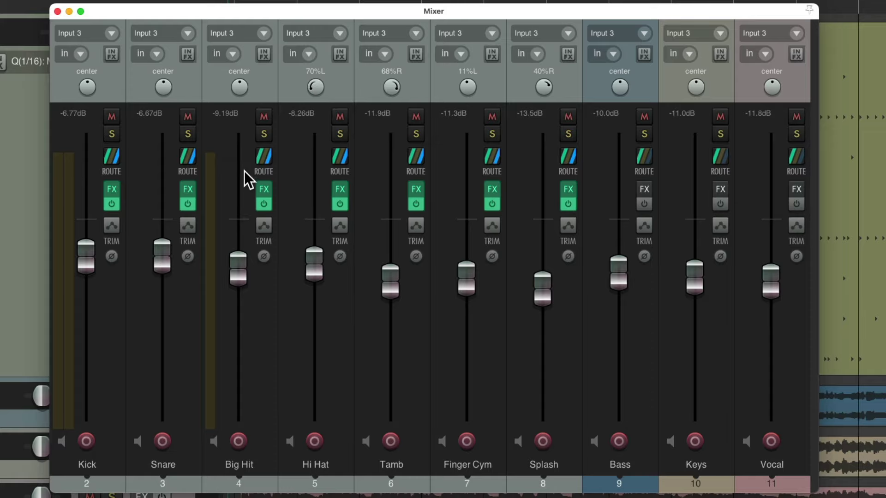
{"action": "left_click", "coordinate": [264, 135]}
{"action": "left_click", "coordinate": [264, 189]}
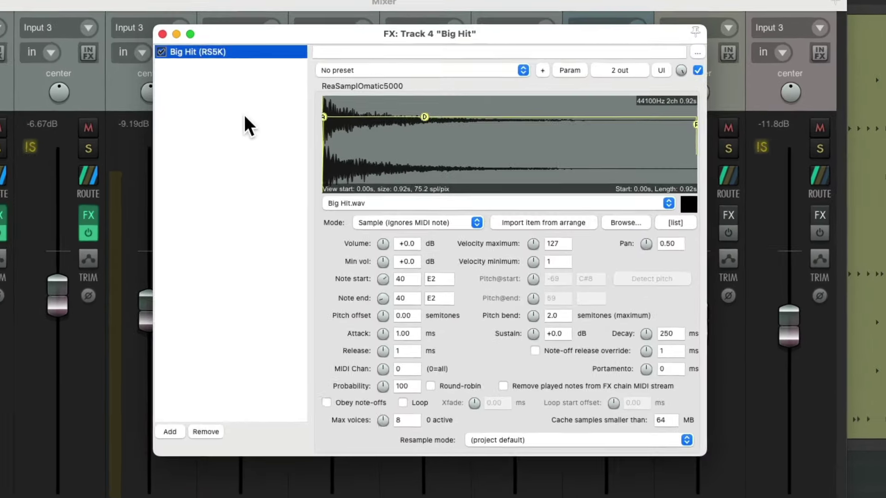
{"action": "double_click", "coordinate": [245, 124]}
{"action": "type", "text": "verb"}
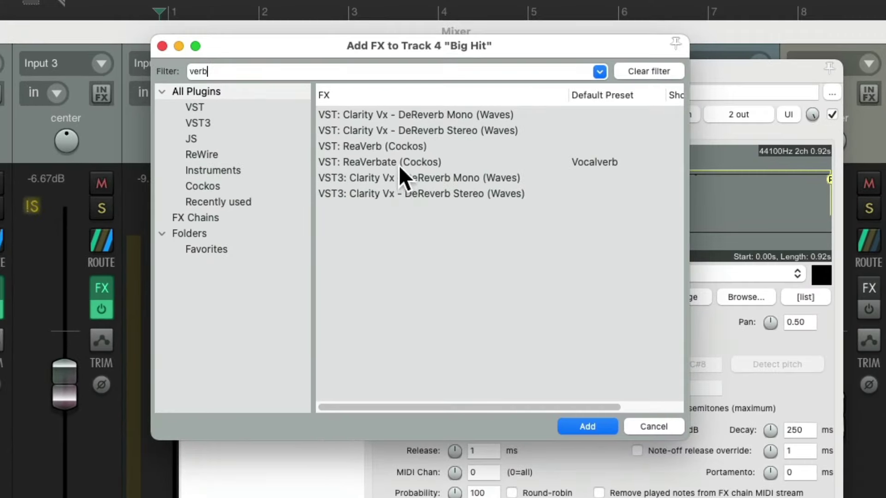
{"action": "double_click", "coordinate": [399, 166]}
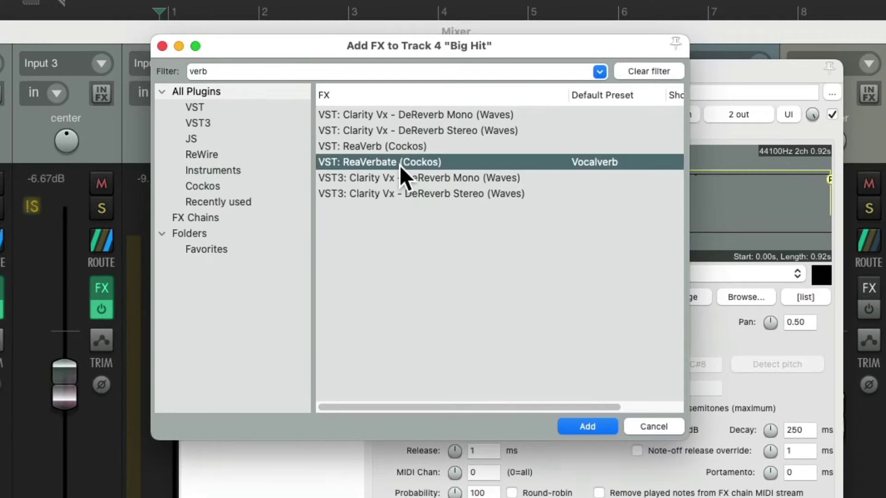
- Set Big Hit's reverb to room size 83, dampening 50 and wet level about -15.2 dB, and unsolo the track
{"action": "left_click_drag", "start_coordinate": [421, 253], "coordinate": [421, 247]}
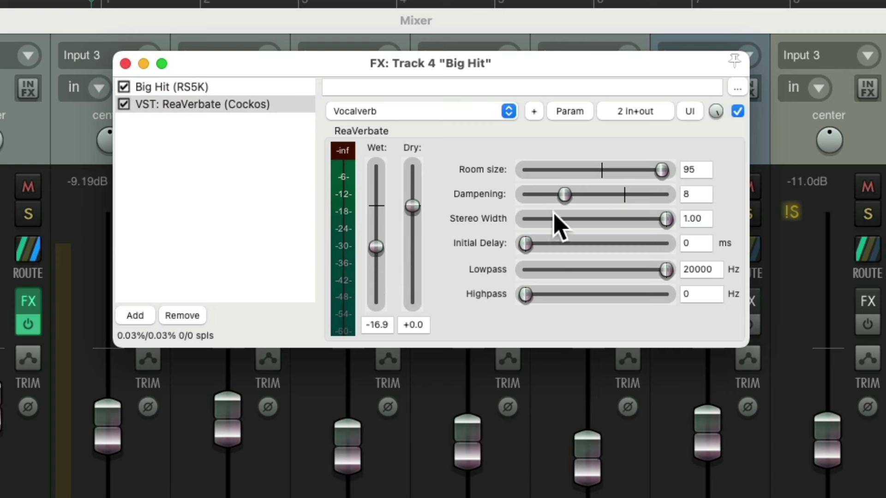
{"action": "double_click", "coordinate": [566, 198]}
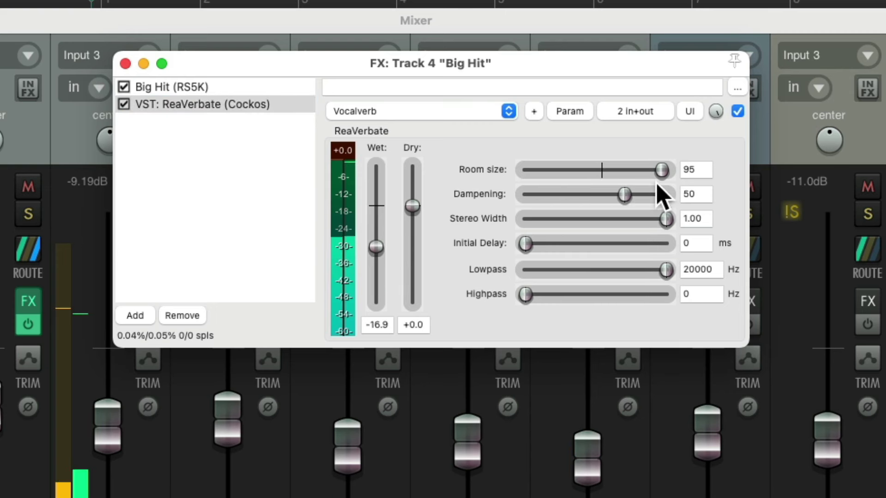
{"action": "left_click_drag", "start_coordinate": [660, 174], "coordinate": [649, 171]}
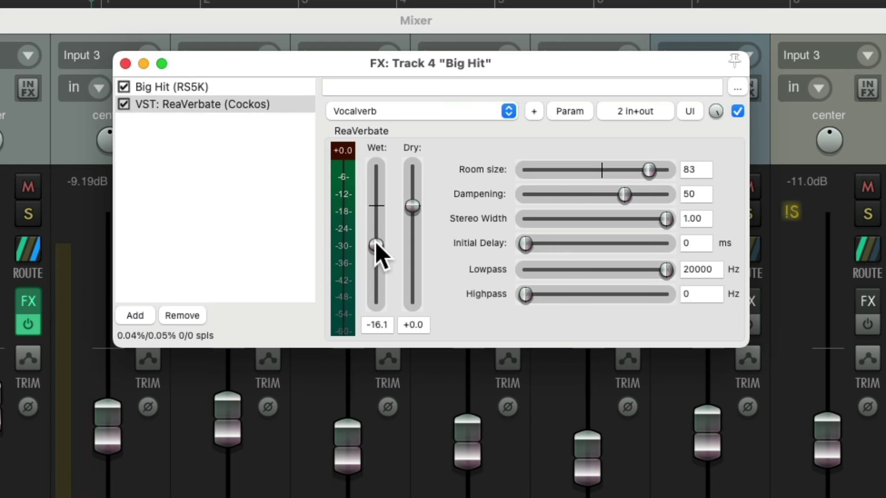
{"action": "left_click_drag", "start_coordinate": [375, 244], "coordinate": [376, 245]}
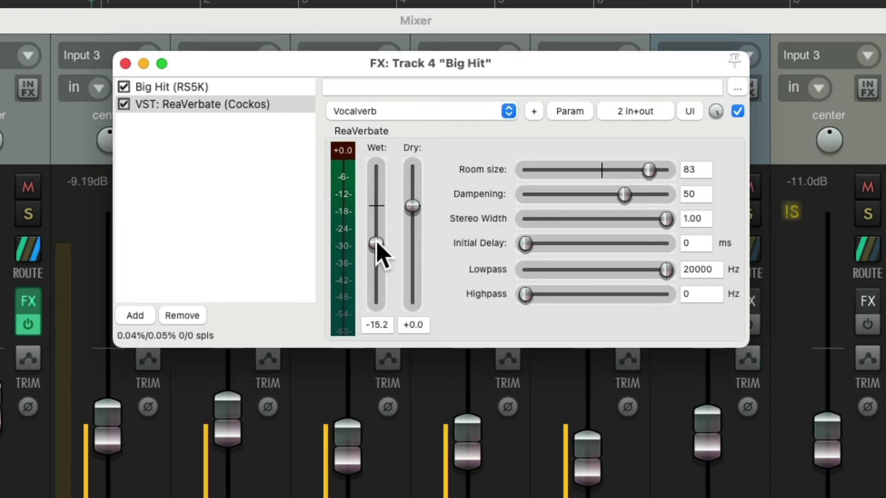
{"action": "left_click", "coordinate": [125, 63]}
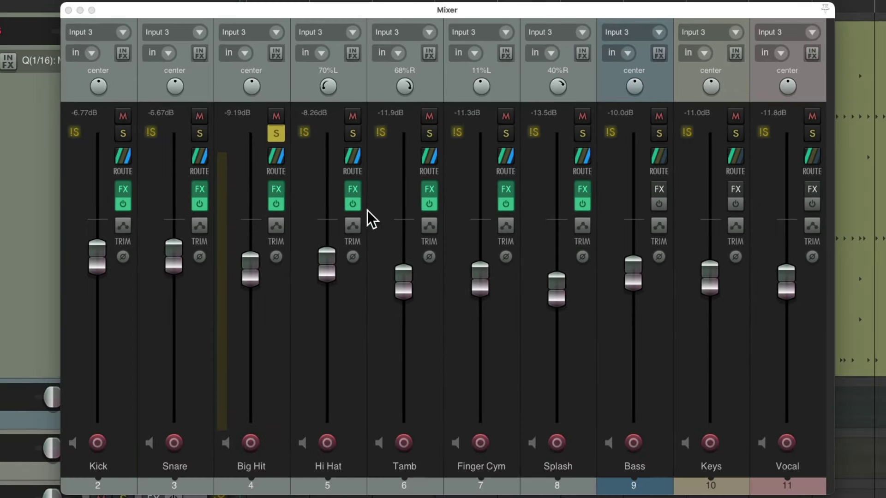
{"action": "left_click", "coordinate": [276, 134]}
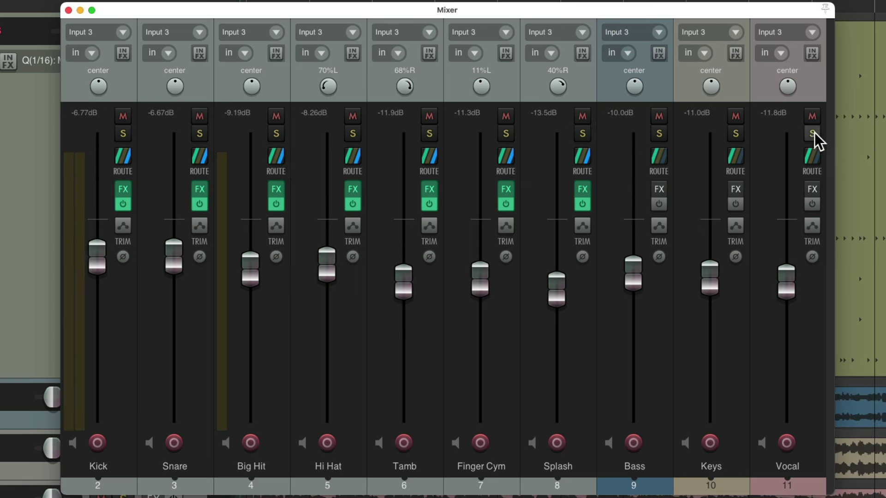
- Mute Keys and Vocal and rebalance Kick to about -7.25 dB, Big Hit -9.36 dB, Hi Hat -8.42 dB and Tamb -12.5 dB
{"action": "left_click", "coordinate": [736, 119]}
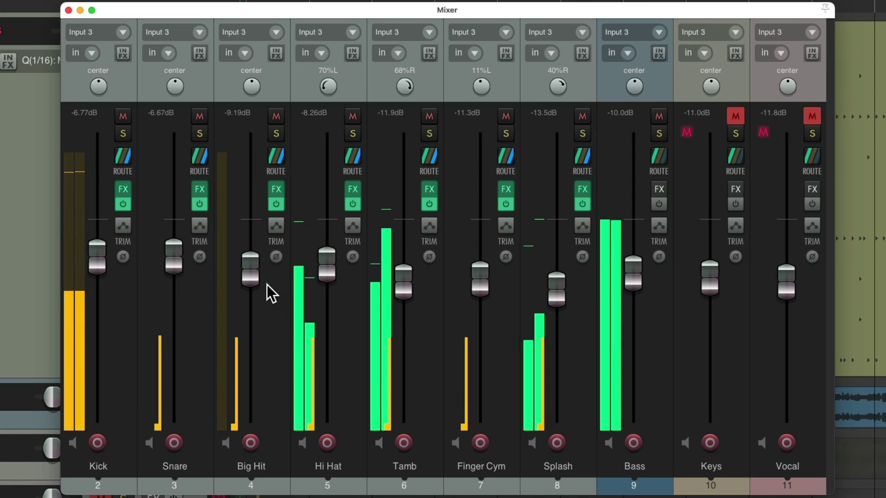
{"action": "left_click_drag", "start_coordinate": [251, 272], "coordinate": [251, 273]}
{"action": "left_click_drag", "start_coordinate": [103, 273], "coordinate": [103, 275]}
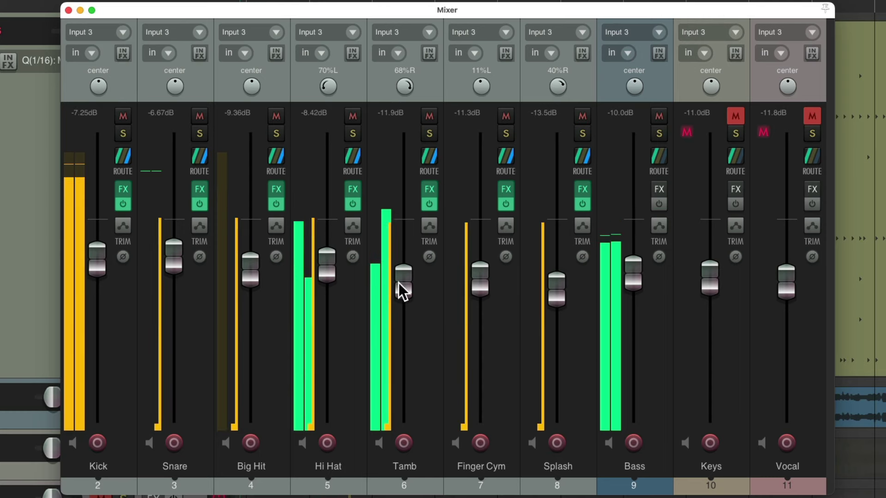
{"action": "left_click_drag", "start_coordinate": [398, 282], "coordinate": [406, 291]}
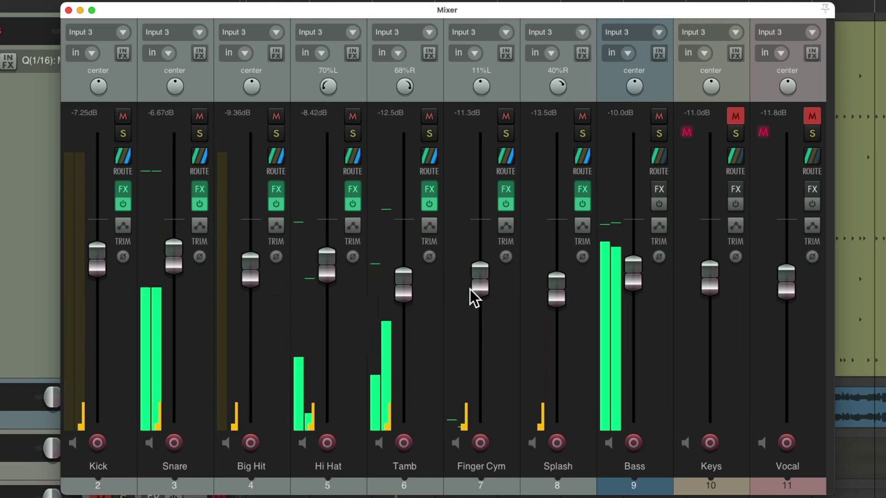
- Unmute Keys and Vocal, setting Keys to about -10.6 dB and Vocal to about -11.3 dB
{"action": "left_click", "coordinate": [735, 115]}
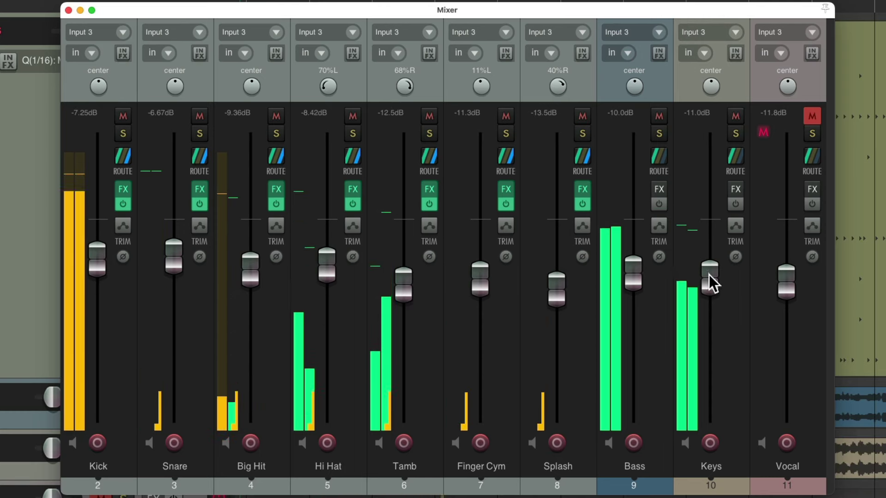
{"action": "left_click_drag", "start_coordinate": [708, 279], "coordinate": [711, 280]}
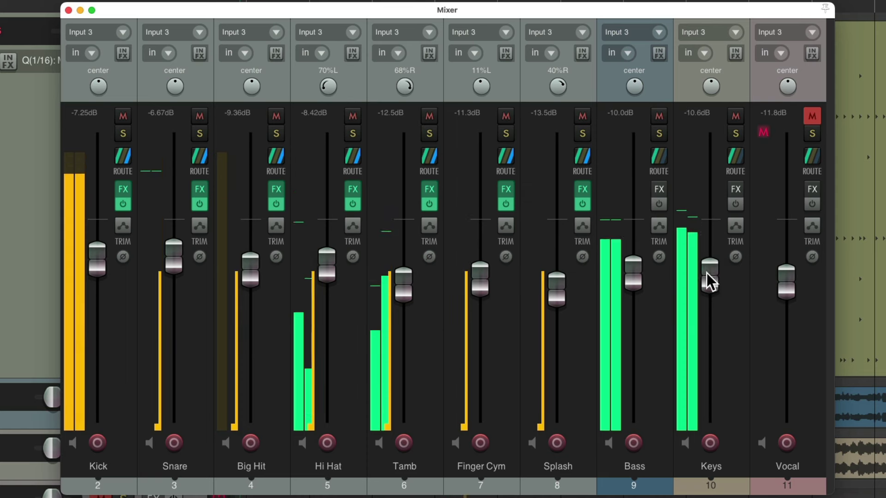
{"action": "left_click", "coordinate": [812, 116]}
{"action": "left_click_drag", "start_coordinate": [787, 277], "coordinate": [781, 282]}
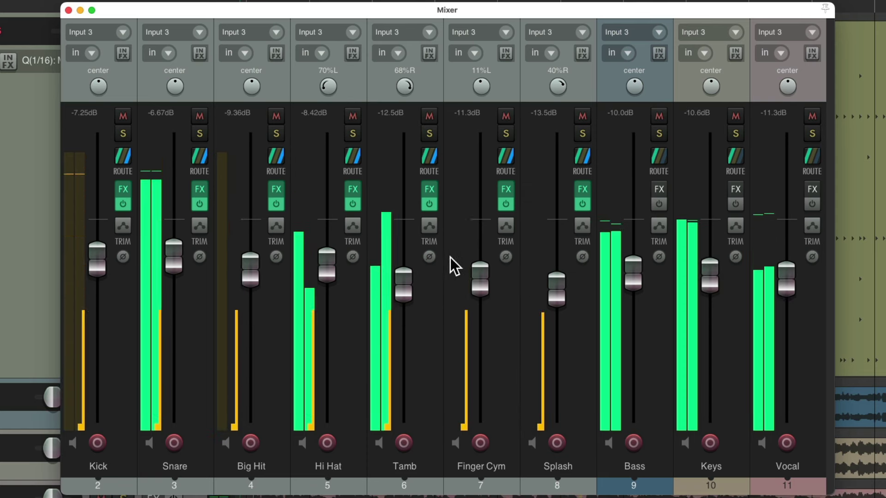